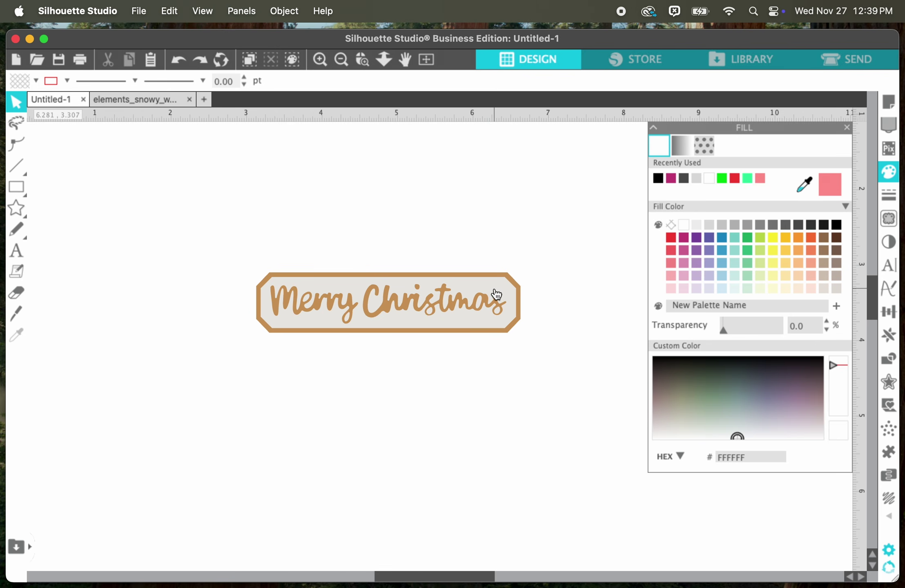
Step: Spread the Merry Christmas label's lettering, brown and plain grey layers apart into a vertical column
{"action": "left_click_drag", "start_coordinate": [496, 301], "coordinate": [495, 215]}
{"action": "left_click", "coordinate": [495, 215]}
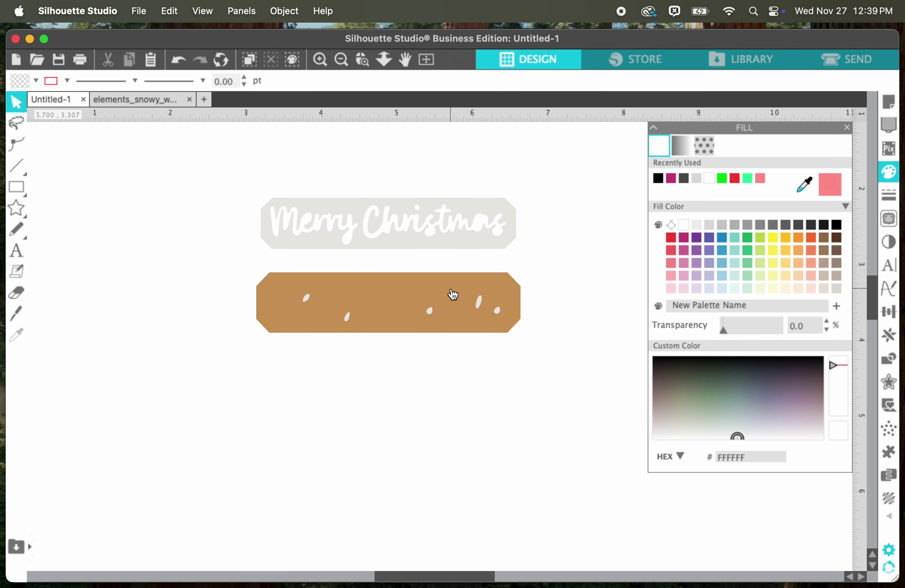
{"action": "left_click_drag", "start_coordinate": [454, 295], "coordinate": [449, 378]}
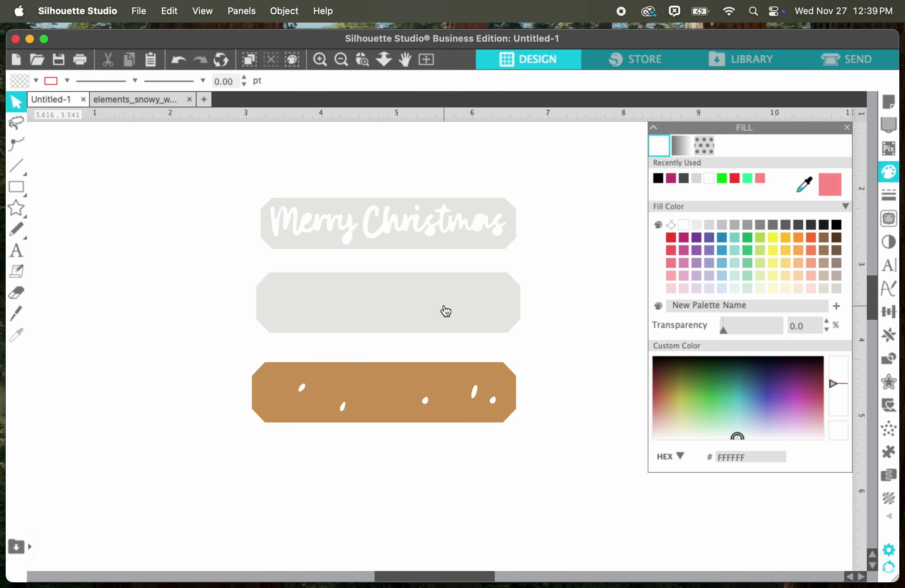
{"action": "left_click", "coordinate": [442, 309]}
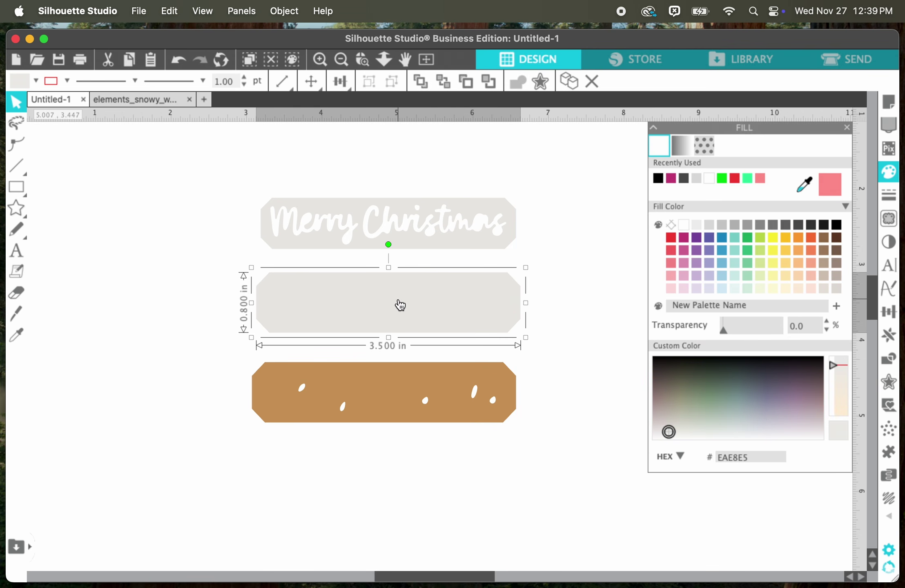
Step: Restack the brown layer and the plain grey base behind the Merry Christmas lettering layer
{"action": "left_click_drag", "start_coordinate": [418, 395], "coordinate": [422, 220]}
{"action": "key", "text": "Escape"}
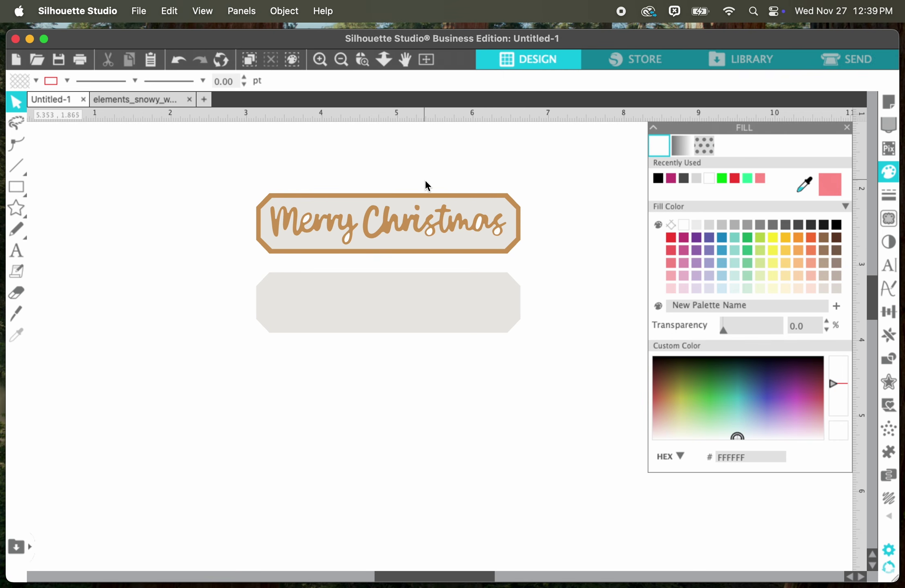
{"action": "left_click_drag", "start_coordinate": [419, 311], "coordinate": [417, 232]}
{"action": "key", "text": "Escape"}
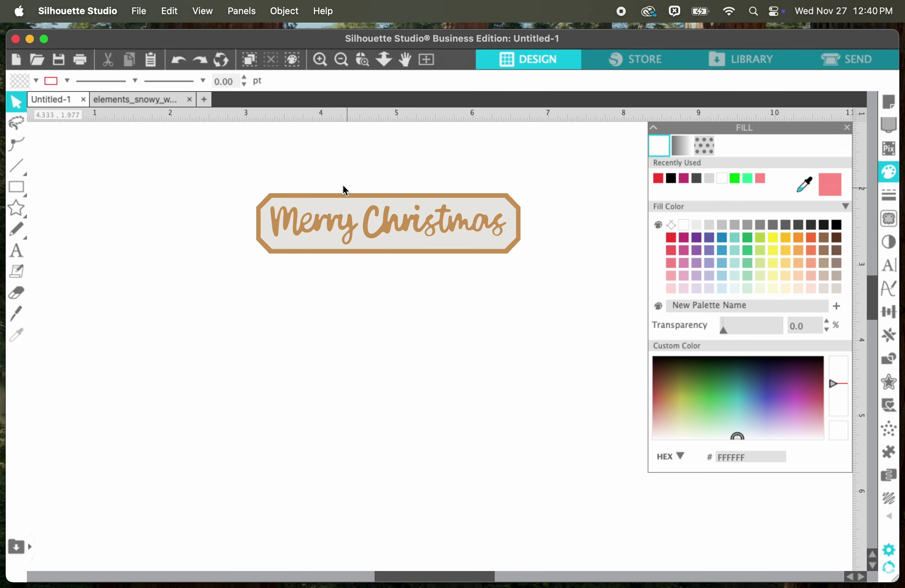
Step: Shift the label's two upper layers off the plain grey base and fill the base with red
{"action": "left_click", "coordinate": [320, 61]}
{"action": "scroll", "coordinate": [329, 223], "scroll_direction": "up", "scroll_amount": 3}
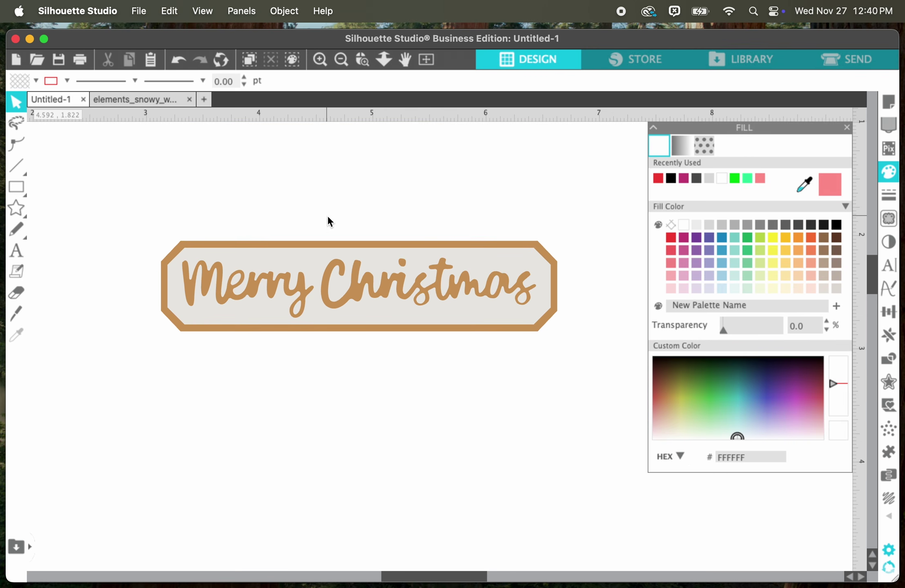
{"action": "left_click", "coordinate": [542, 312]}
{"action": "left_click_drag", "start_coordinate": [540, 305], "coordinate": [528, 298]}
{"action": "left_click", "coordinate": [522, 325]}
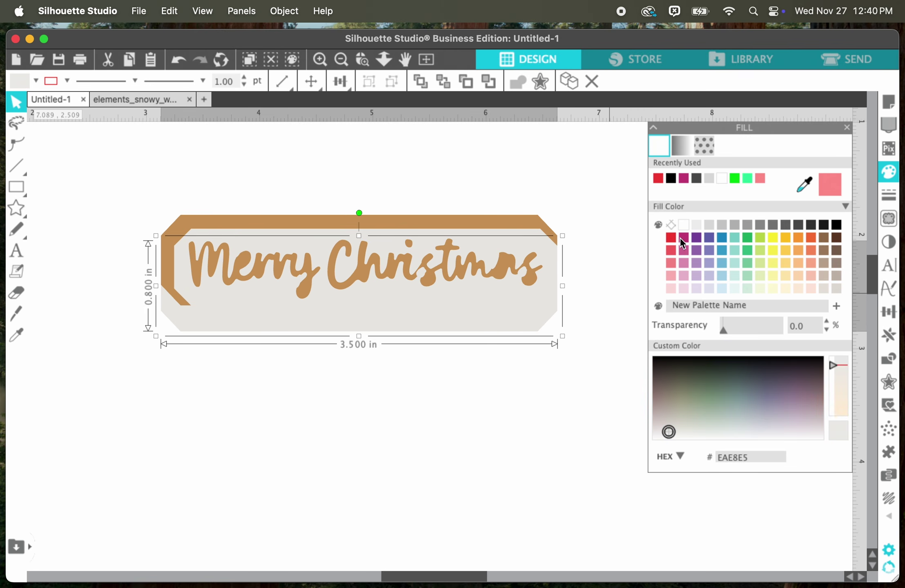
{"action": "left_click", "coordinate": [670, 237]}
Step: Select all three label layers and align their centers on one another
{"action": "left_click_drag", "start_coordinate": [485, 436], "coordinate": [324, 161]}
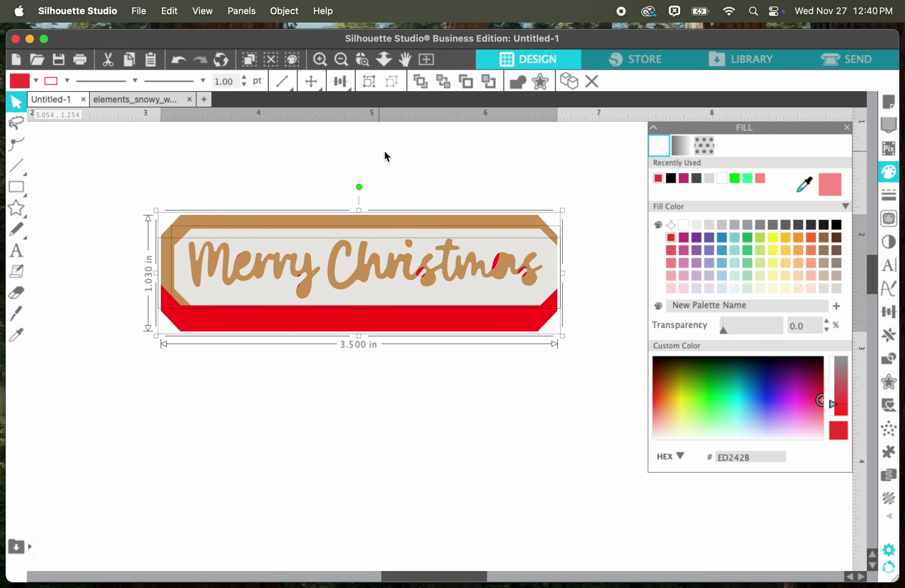
{"action": "left_click", "coordinate": [312, 81]}
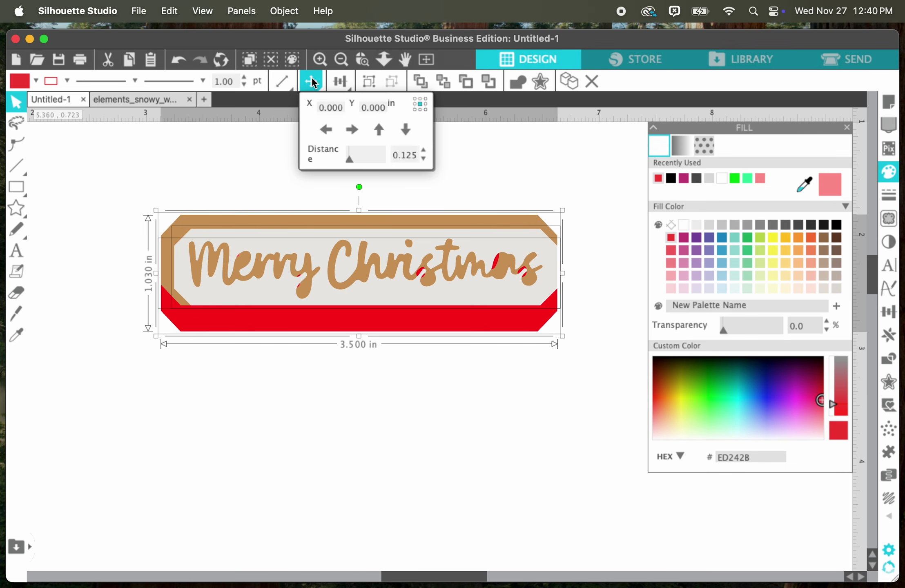
{"action": "left_click", "coordinate": [342, 82]}
{"action": "left_click", "coordinate": [365, 102]}
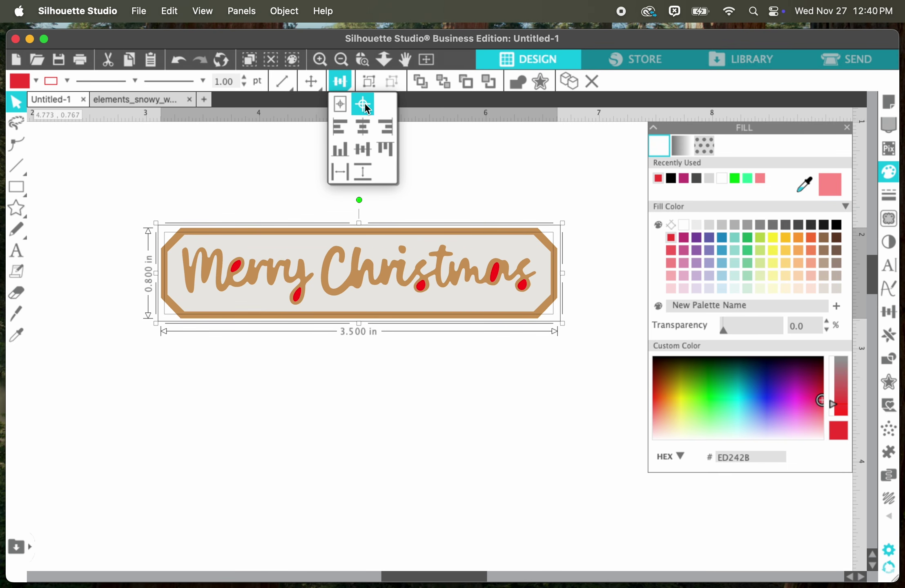
{"action": "left_click", "coordinate": [500, 160]}
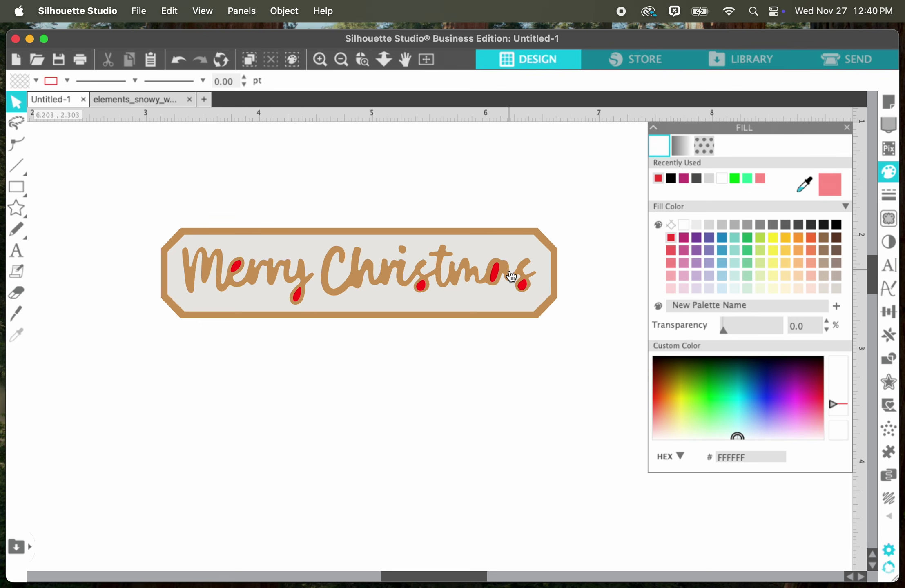
Step: In the elements_snowy_white document, release the compound path of the grey card pieces
{"action": "left_click", "coordinate": [153, 100]}
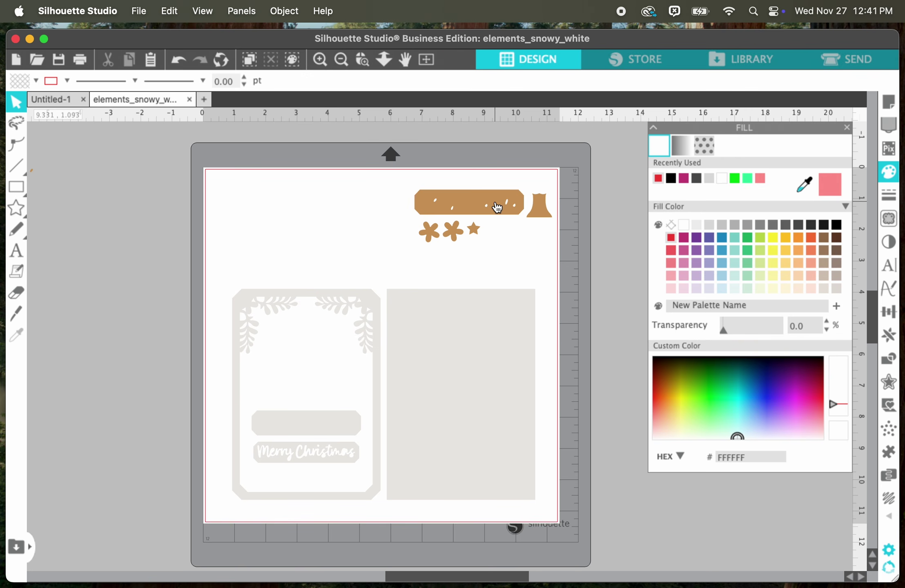
{"action": "left_click", "coordinate": [496, 208]}
{"action": "left_click", "coordinate": [501, 412]}
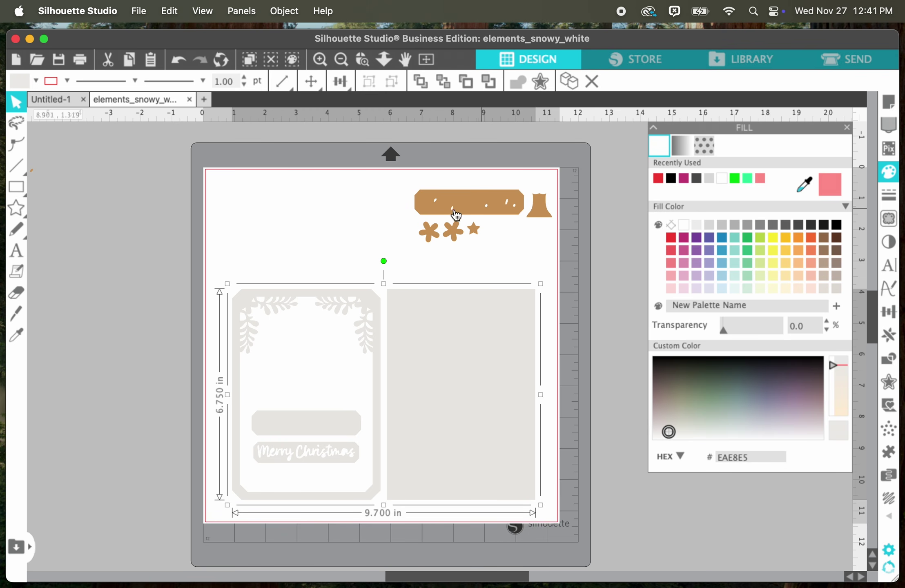
{"action": "left_click", "coordinate": [343, 196]}
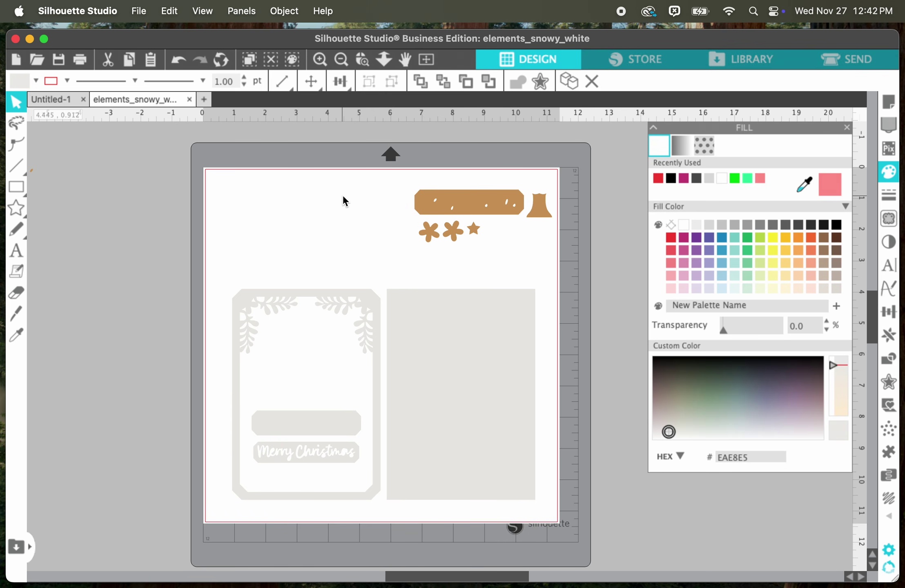
{"action": "left_click", "coordinate": [453, 340]}
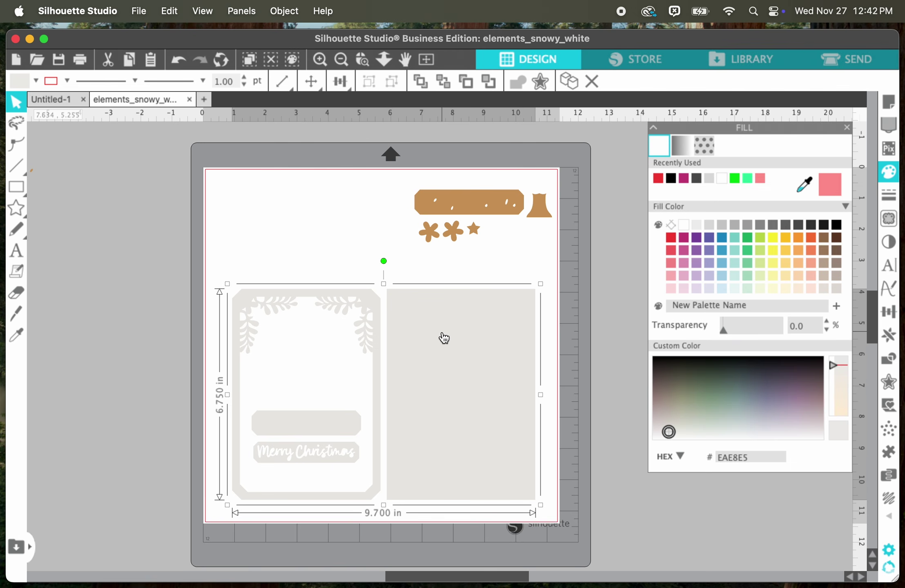
{"action": "right_click", "coordinate": [438, 326]}
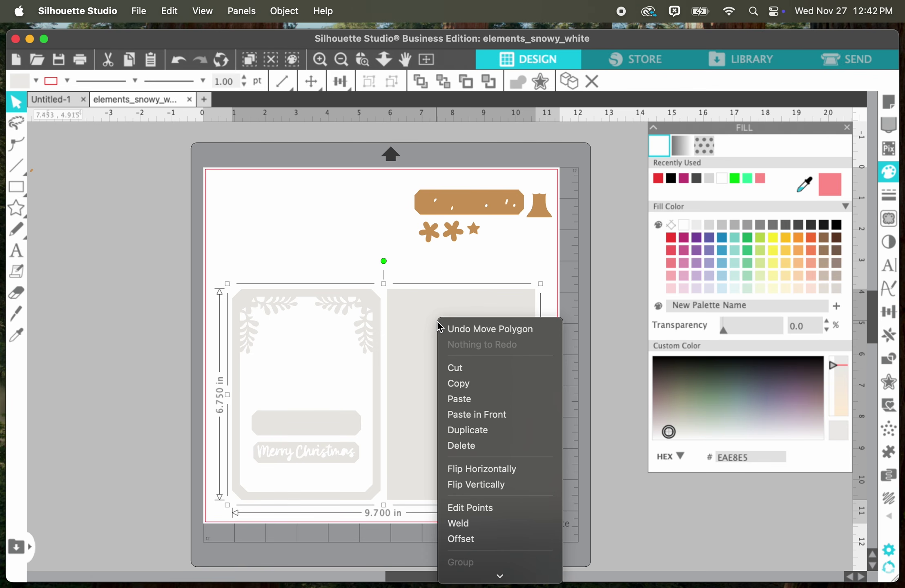
{"action": "mouse_move", "coordinate": [499, 575]}
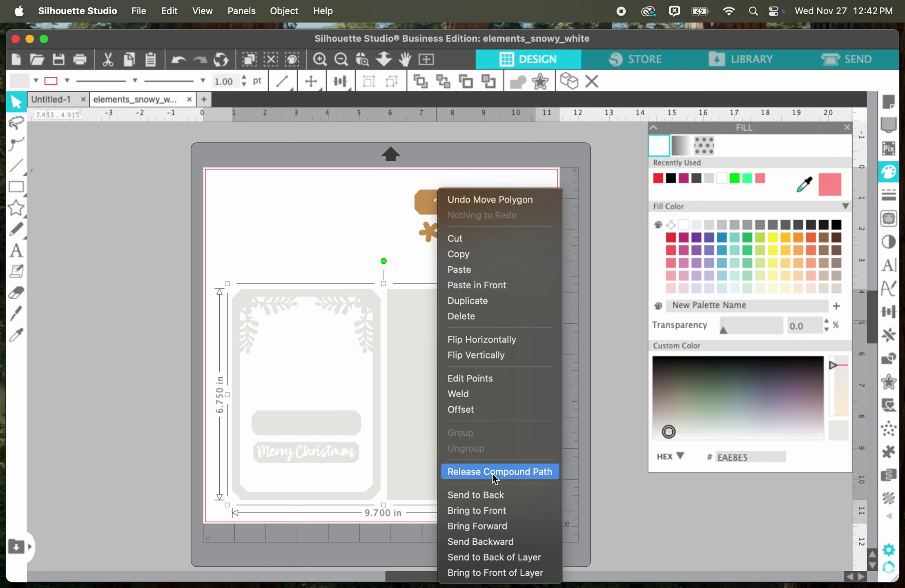
{"action": "left_click", "coordinate": [495, 480]}
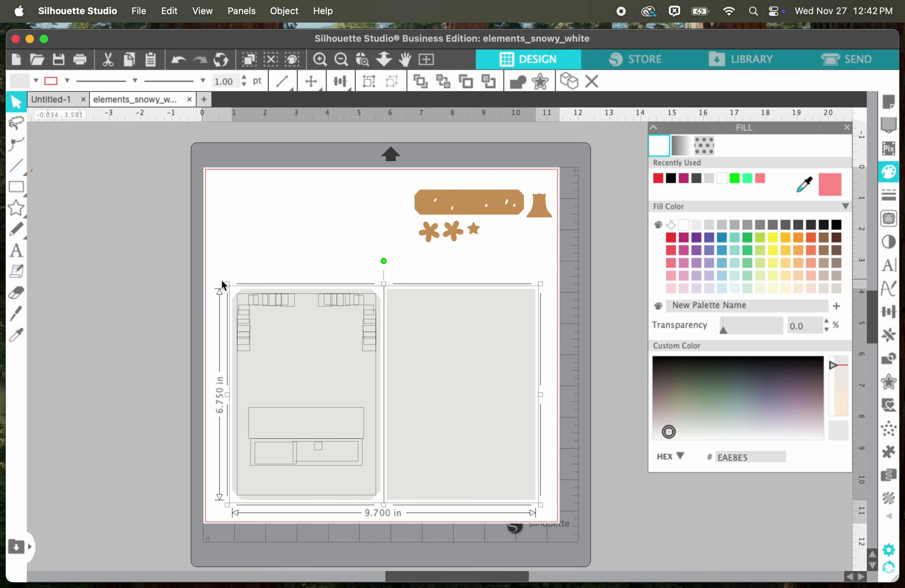
{"action": "left_click", "coordinate": [286, 212]}
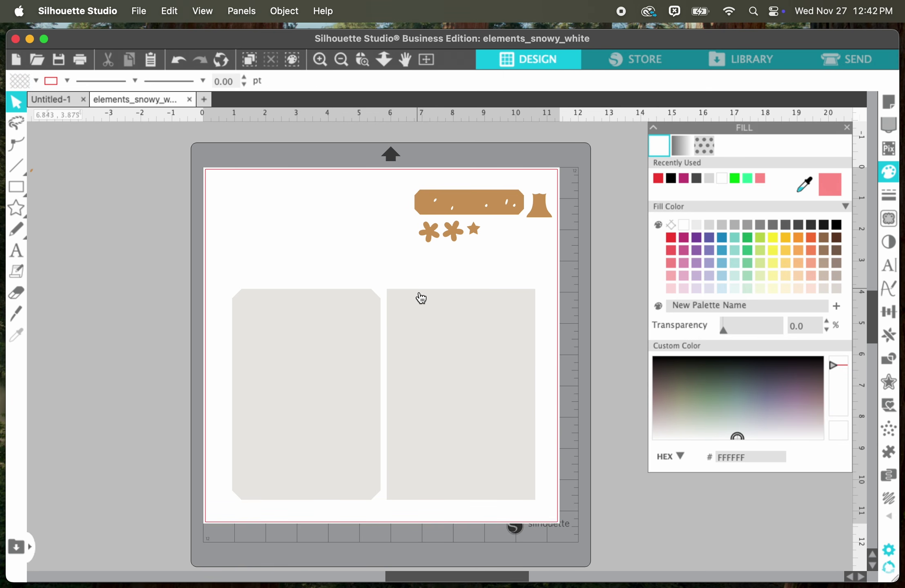
Step: Delete the plain grey rectangle and the outer card frame shape with clipped corners
{"action": "left_click_drag", "start_coordinate": [423, 322], "coordinate": [503, 312]}
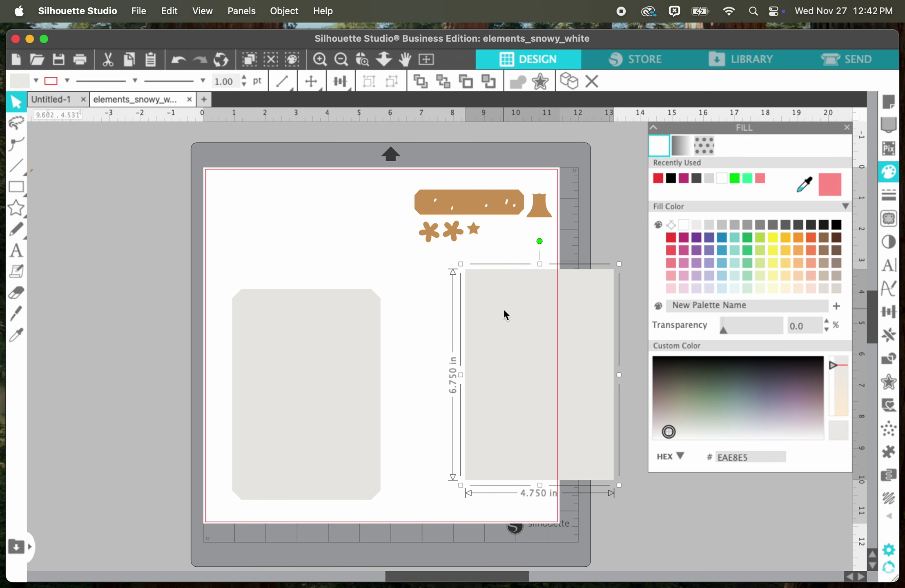
{"action": "key", "text": "Delete"}
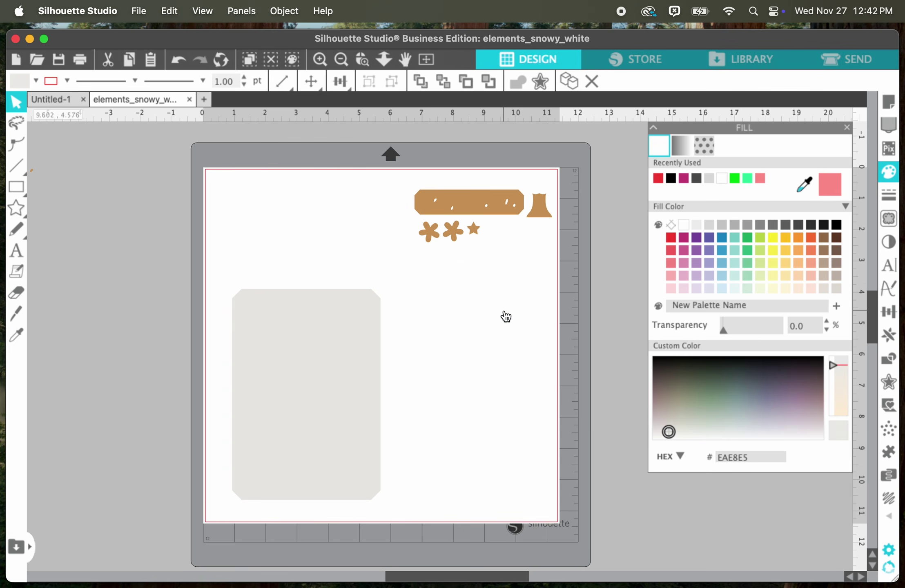
{"action": "left_click_drag", "start_coordinate": [366, 314], "coordinate": [544, 302]}
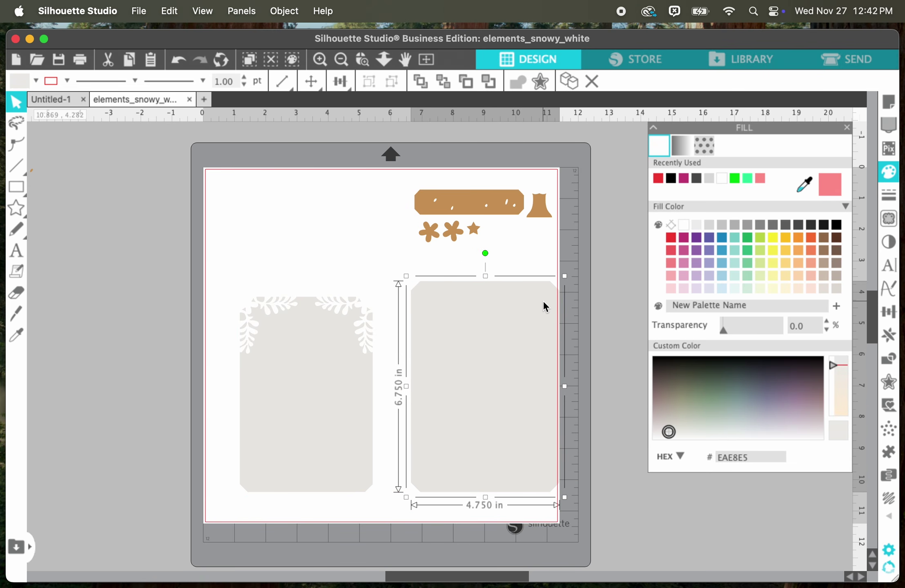
{"action": "key", "text": "Delete"}
Step: Delete the inner leaf-edged card panel and the small leaf cut-out pieces left behind it
{"action": "left_click_drag", "start_coordinate": [321, 327], "coordinate": [496, 329]}
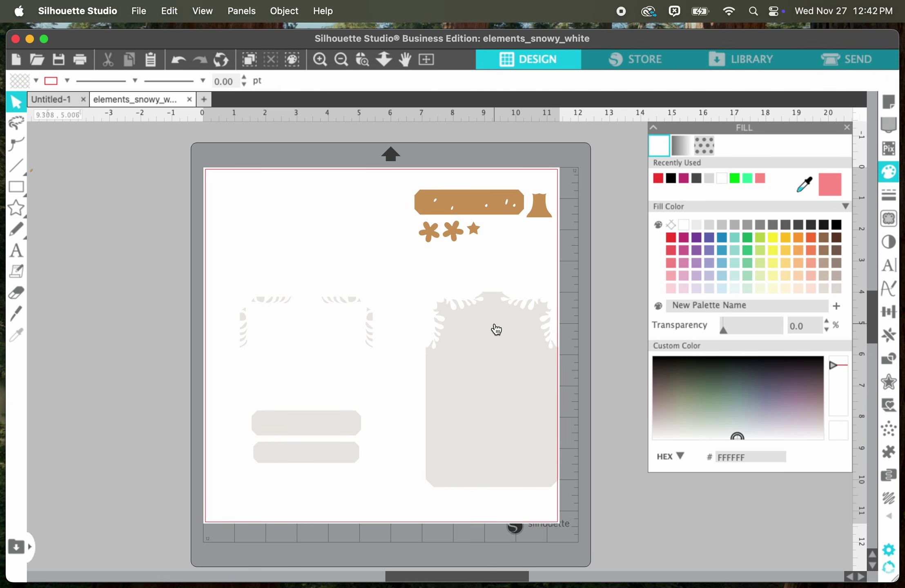
{"action": "left_click", "coordinate": [491, 331]}
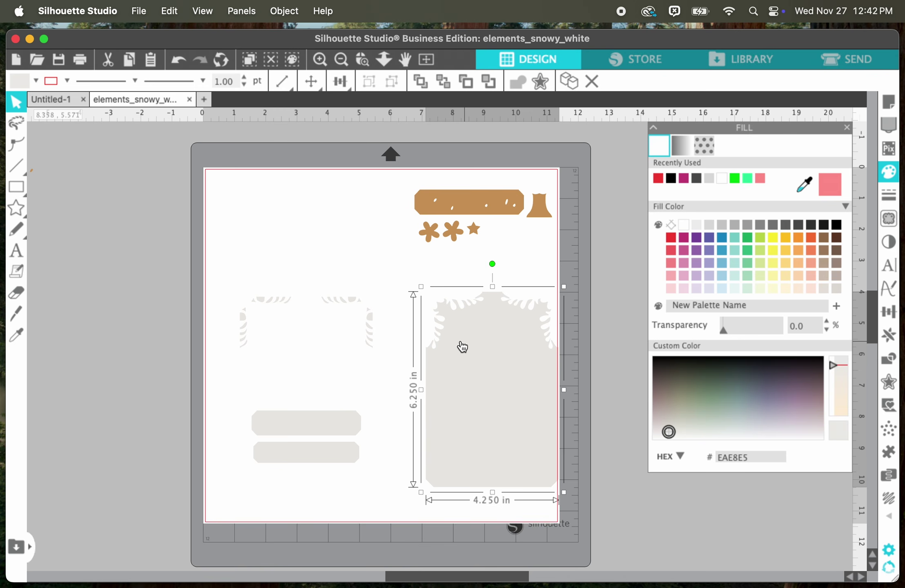
{"action": "key", "text": "Delete"}
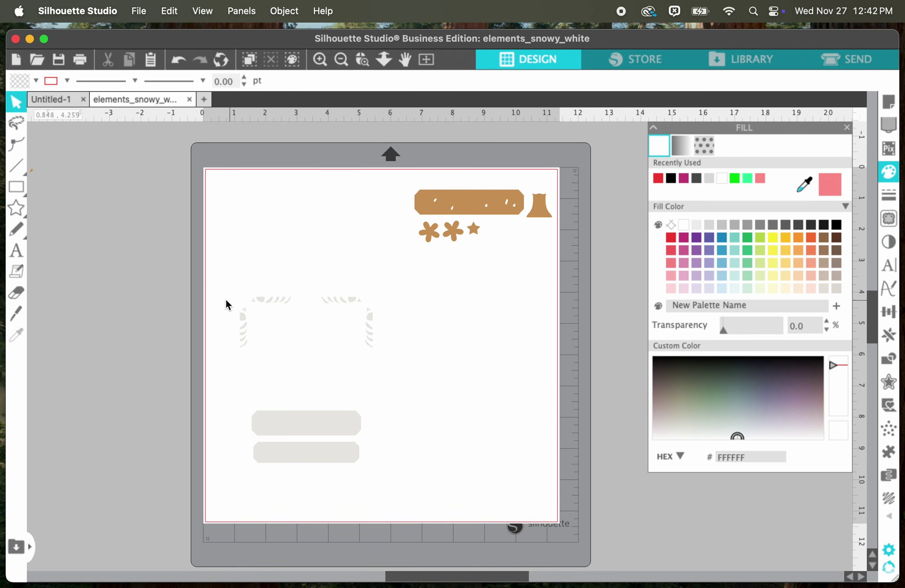
{"action": "left_click_drag", "start_coordinate": [214, 290], "coordinate": [422, 363]}
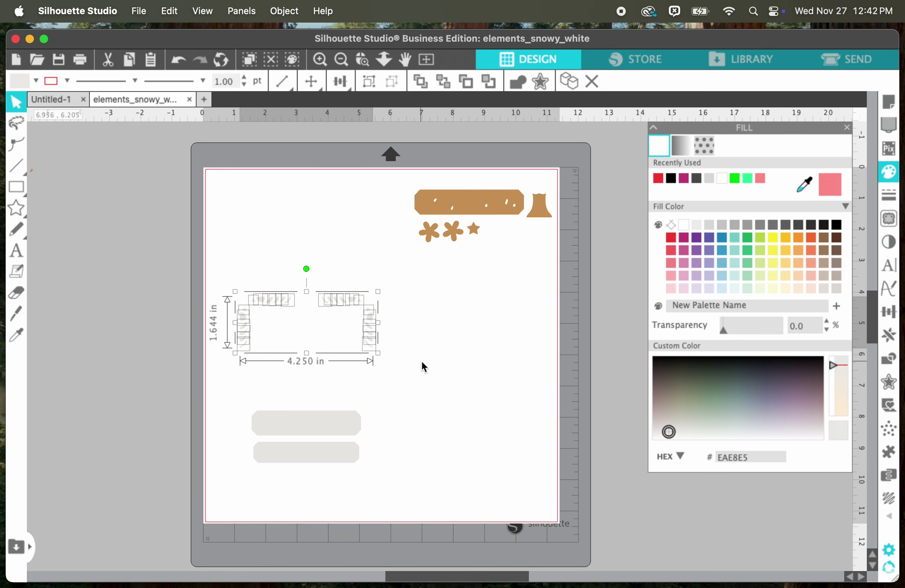
{"action": "key", "text": "Delete"}
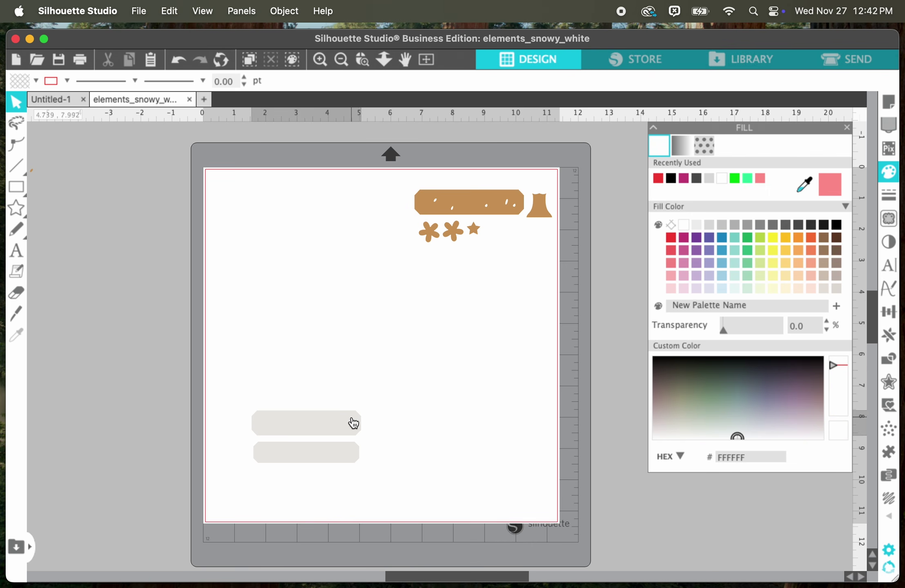
Step: Delete the Merry Christmas lettering and place the two blank grey label shapes one below the other at the mat's upper left
{"action": "left_click_drag", "start_coordinate": [353, 423], "coordinate": [318, 194]}
{"action": "left_click", "coordinate": [347, 364]}
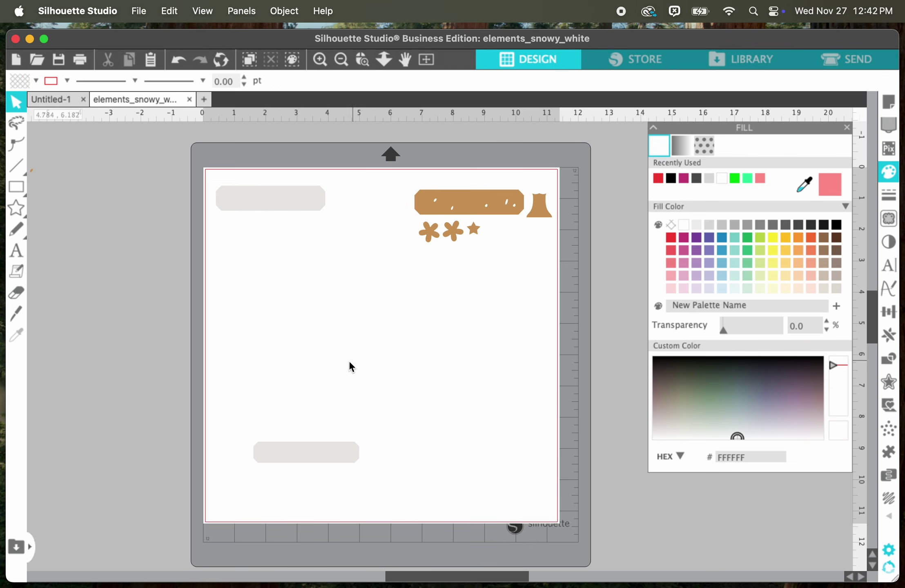
{"action": "left_click_drag", "start_coordinate": [356, 452], "coordinate": [499, 314]}
{"action": "left_click", "coordinate": [499, 314]}
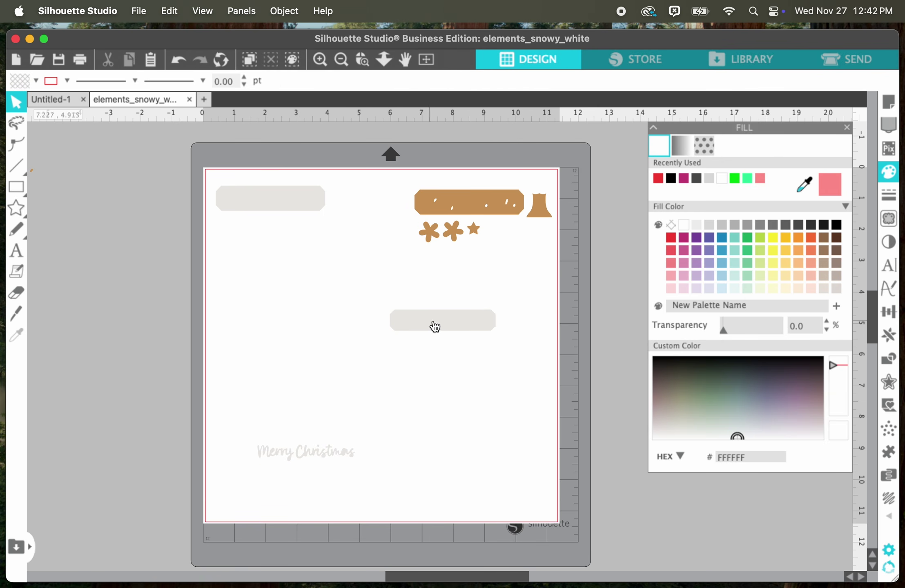
{"action": "left_click", "coordinate": [300, 448]}
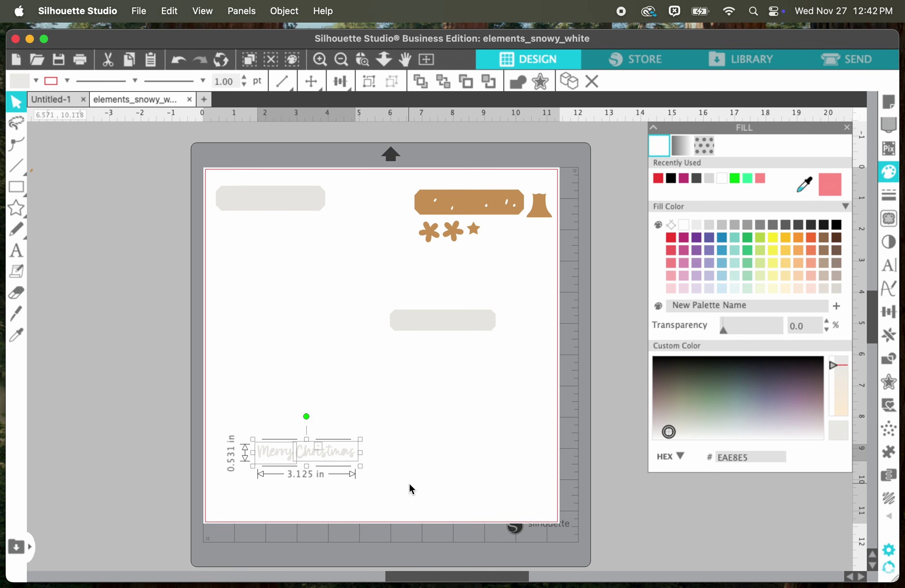
{"action": "key", "text": "Delete"}
{"action": "left_click_drag", "start_coordinate": [440, 324], "coordinate": [282, 247]}
{"action": "left_click", "coordinate": [283, 249]}
Step: Move the brown pieces toward the middle of the page and release their compound path
{"action": "left_click_drag", "start_coordinate": [503, 204], "coordinate": [458, 319]}
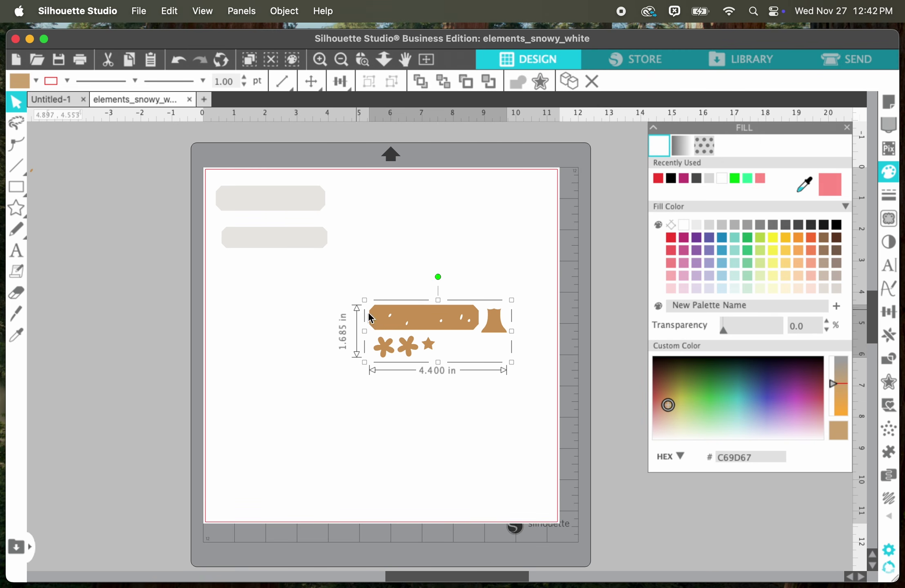
{"action": "right_click", "coordinate": [386, 317]}
{"action": "mouse_move", "coordinate": [502, 586]}
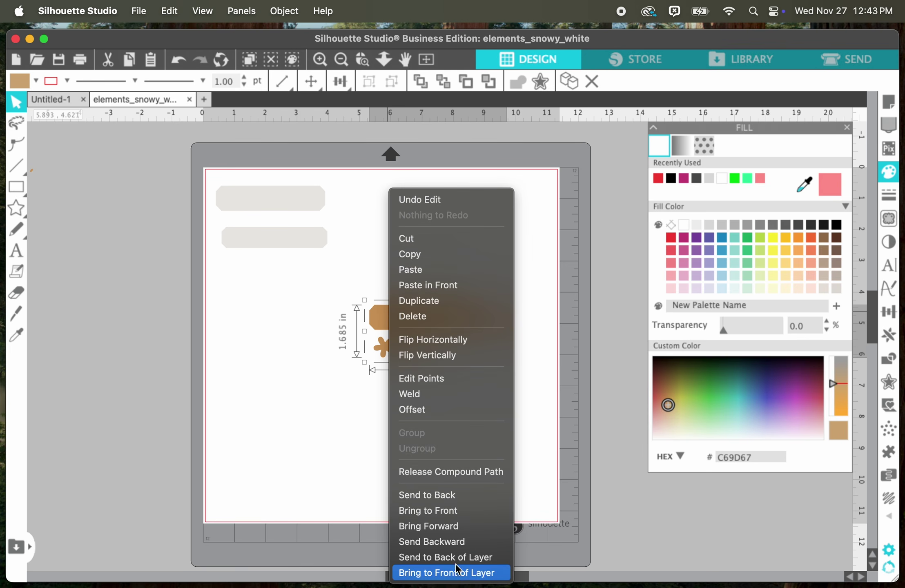
{"action": "left_click", "coordinate": [484, 472]}
{"action": "left_click", "coordinate": [485, 471]}
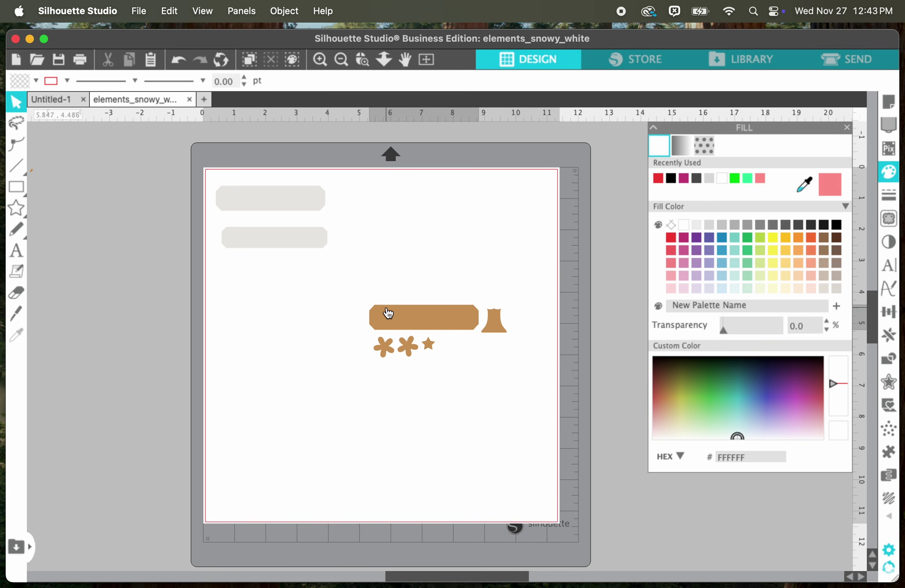
Step: Place the solid brown label shape beside the larger grey label and delete the remaining brown pieces
{"action": "left_click_drag", "start_coordinate": [386, 312], "coordinate": [392, 188]}
{"action": "left_click", "coordinate": [383, 262]}
{"action": "left_click_drag", "start_coordinate": [337, 282], "coordinate": [538, 391]}
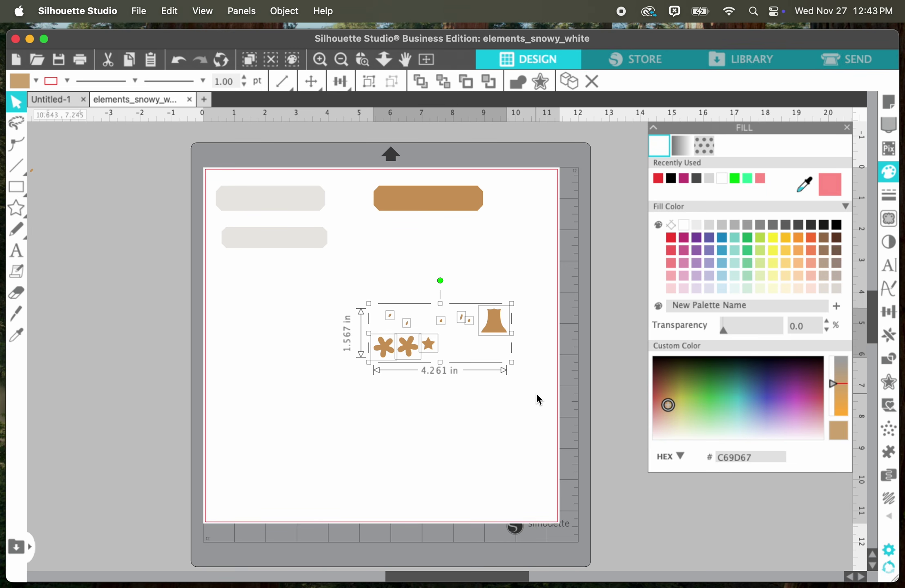
{"action": "key", "text": "Delete"}
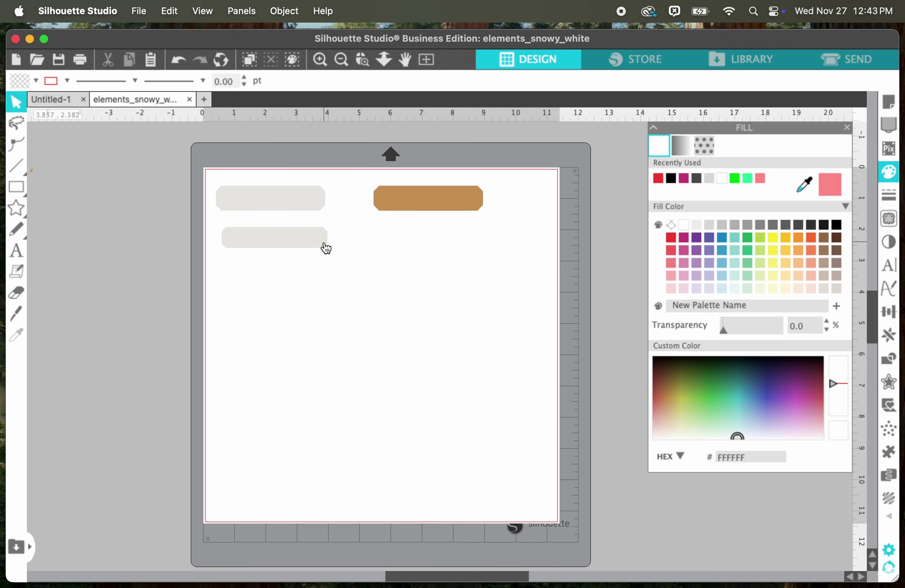
Step: Move the smaller grey label and the brown label to the page's middle, brown above grey with their left edges lined up
{"action": "left_click_drag", "start_coordinate": [325, 246], "coordinate": [459, 375]}
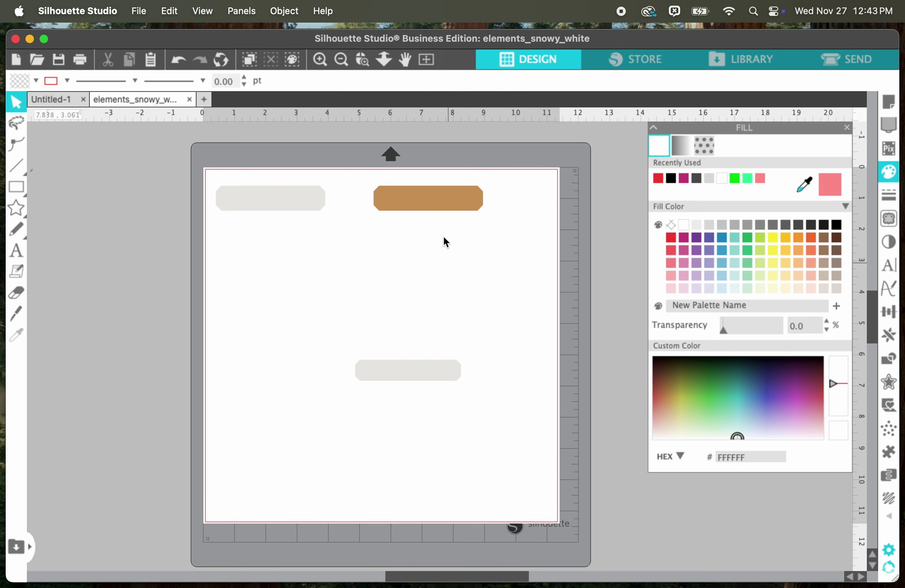
{"action": "left_click_drag", "start_coordinate": [438, 206], "coordinate": [405, 321]}
{"action": "left_click_drag", "start_coordinate": [411, 375], "coordinate": [385, 365]}
{"action": "left_click", "coordinate": [402, 245]}
{"action": "left_click", "coordinate": [321, 59]}
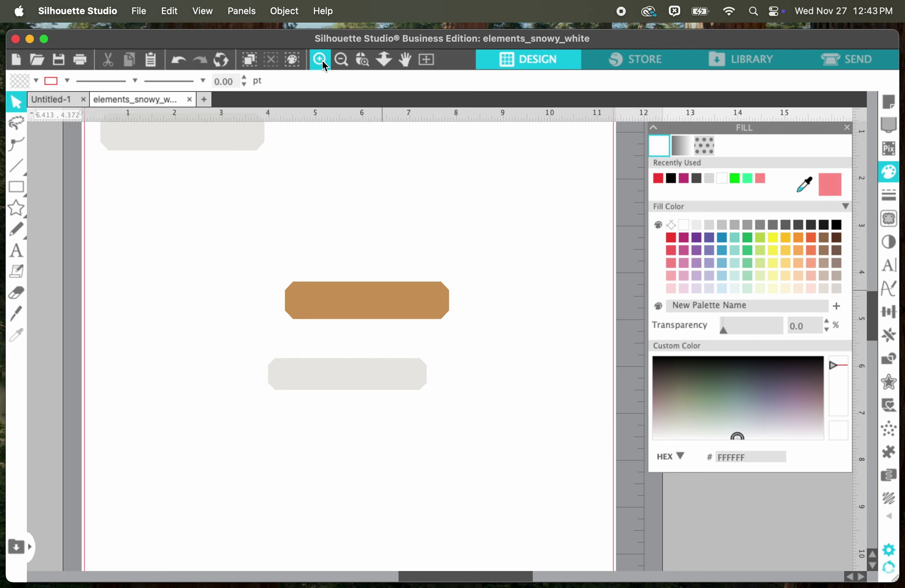
{"action": "left_click", "coordinate": [321, 59]}
{"action": "left_click", "coordinate": [322, 59]}
{"action": "scroll", "coordinate": [409, 184], "scroll_direction": "left", "scroll_amount": 3}
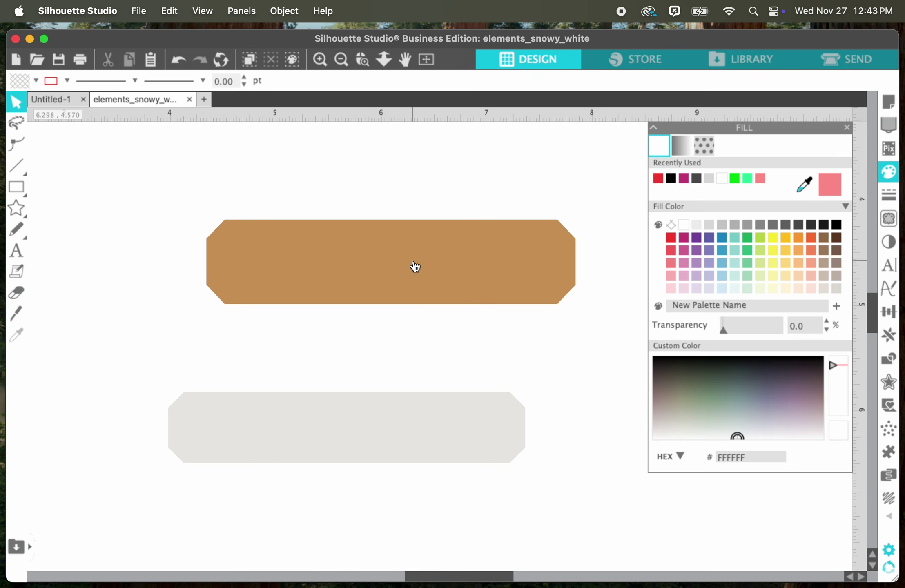
{"action": "left_click_drag", "start_coordinate": [414, 265], "coordinate": [376, 290]}
{"action": "key", "text": "Escape"}
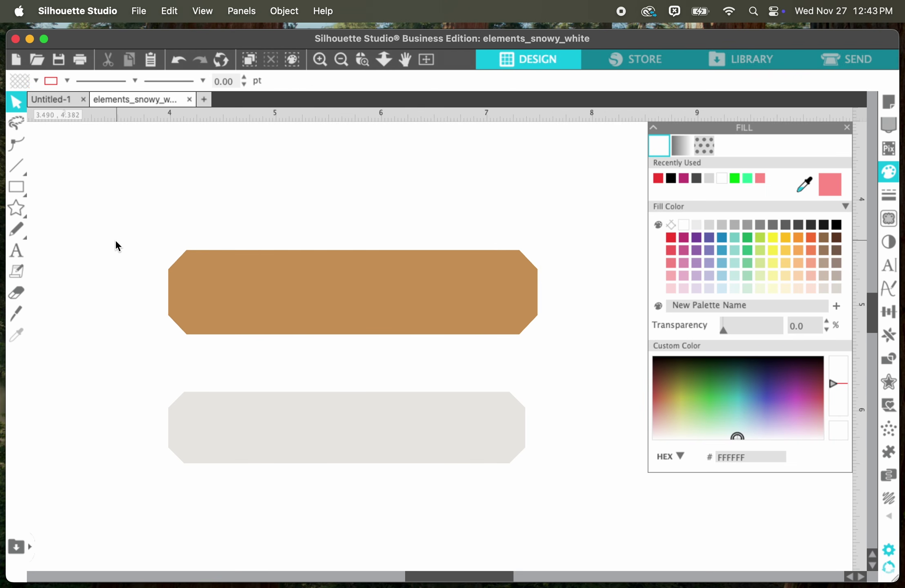
Step: Add the Arial text "Warm Wishes" over the grey label beneath the brown one
{"action": "left_click", "coordinate": [19, 254]}
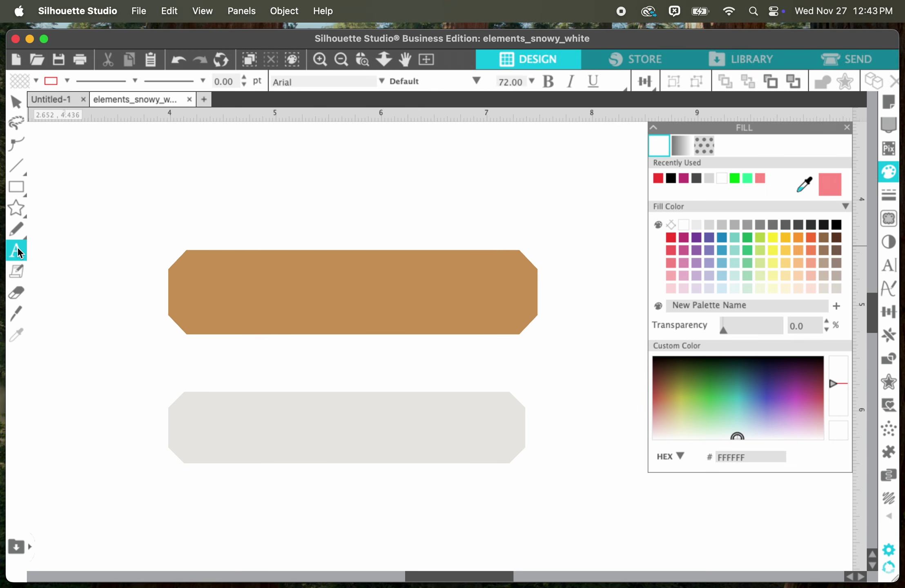
{"action": "left_click", "coordinate": [209, 432]}
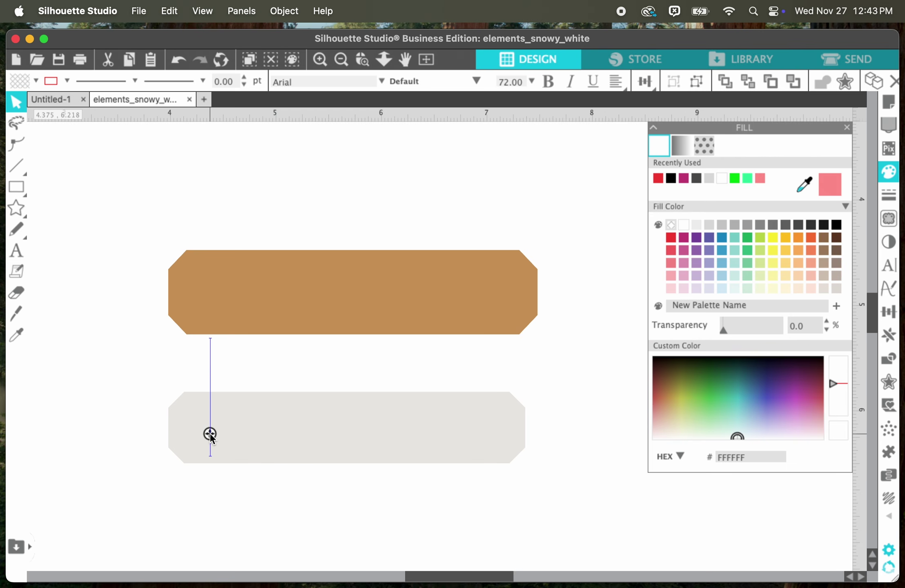
{"action": "type", "text": "Warm Wishes"}
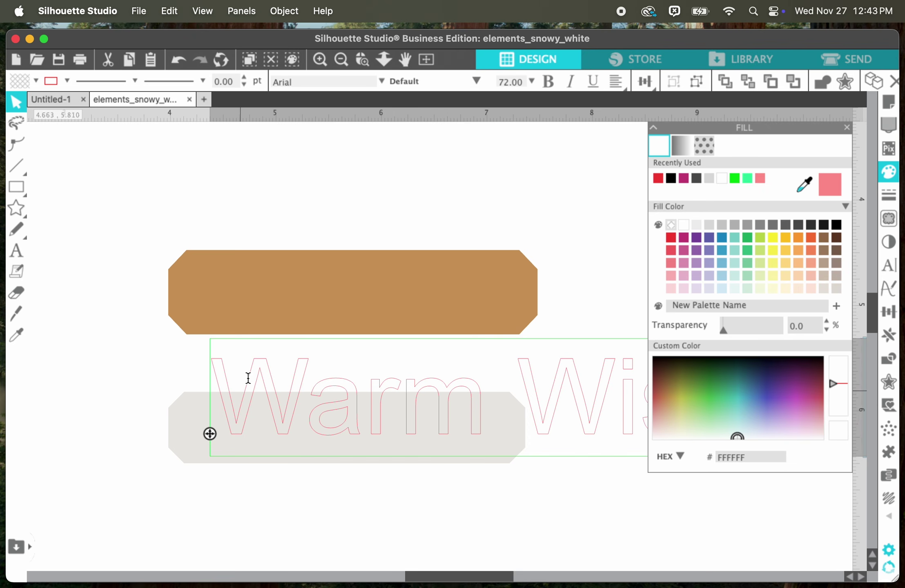
Step: Fill the Warm Wishes text with black and close the fill settings
{"action": "left_click", "coordinate": [837, 225]}
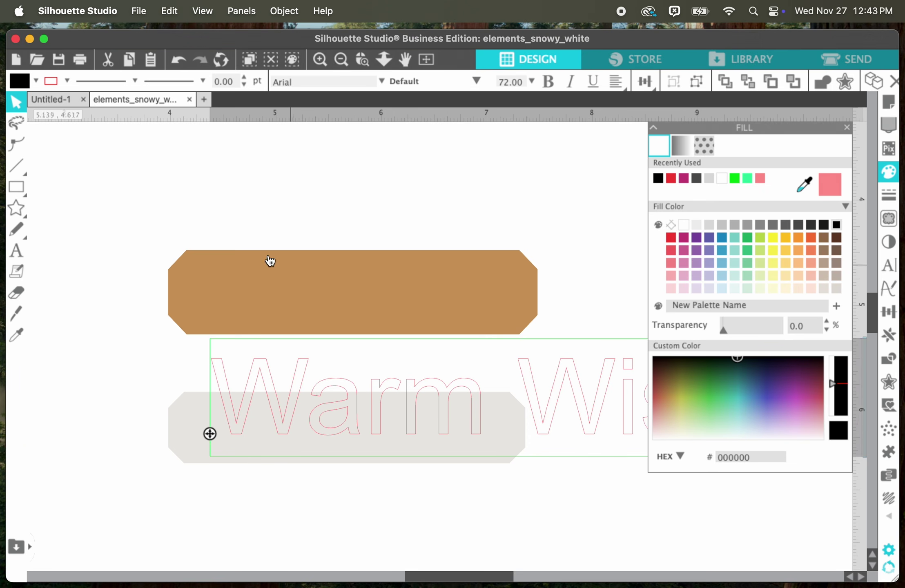
{"action": "left_click", "coordinate": [105, 318]}
{"action": "left_click", "coordinate": [301, 372]}
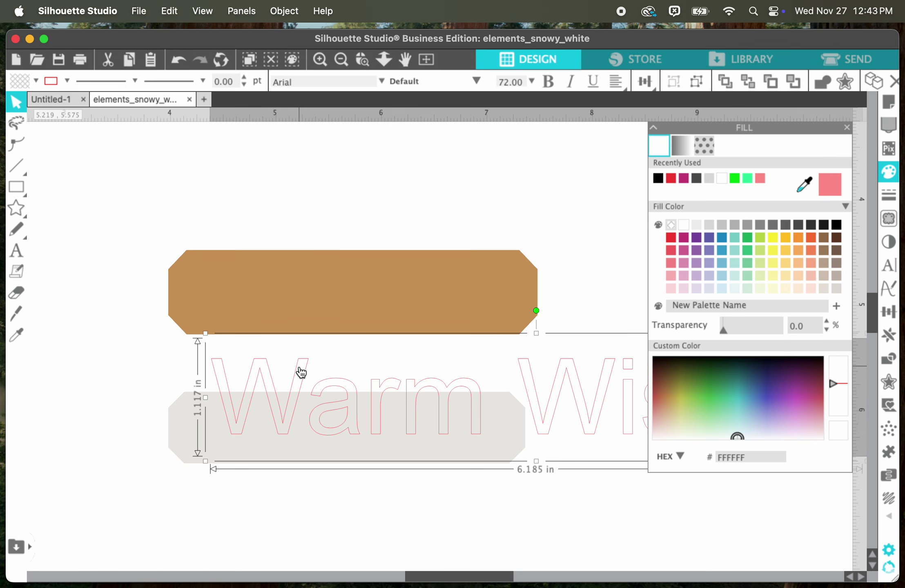
{"action": "left_click", "coordinate": [837, 226]}
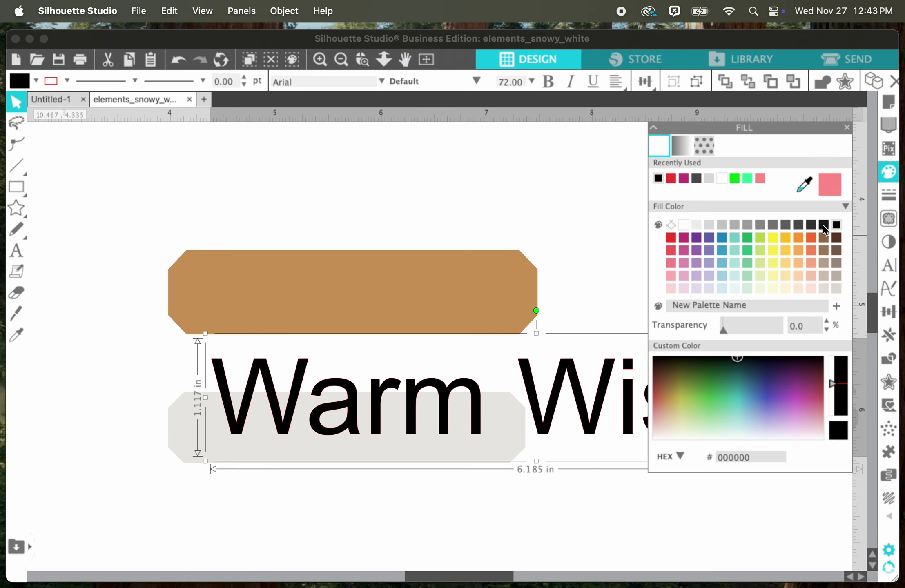
{"action": "left_click", "coordinate": [847, 127]}
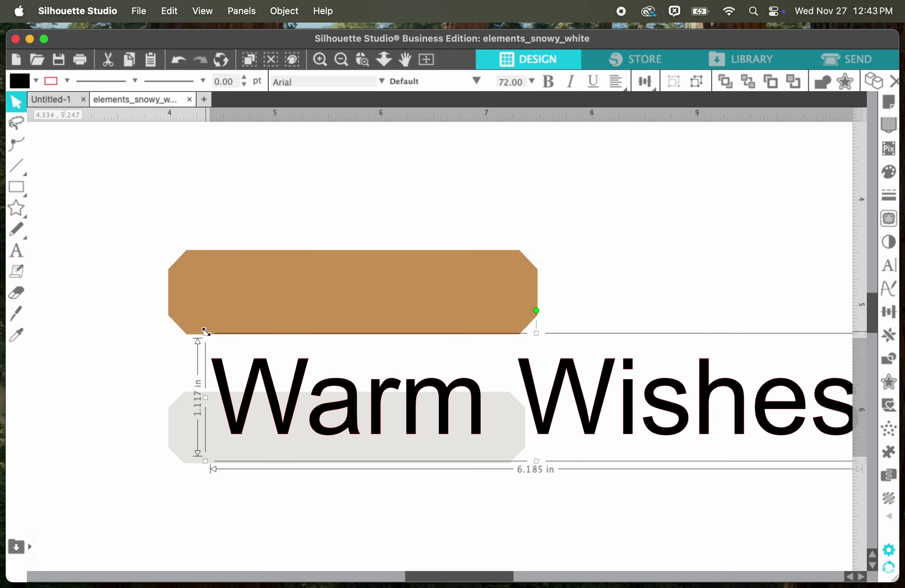
Step: Shrink the Warm Wishes text to about 2.66 in wide and centre it on the grey label
{"action": "left_click_drag", "start_coordinate": [205, 333], "coordinate": [336, 442]}
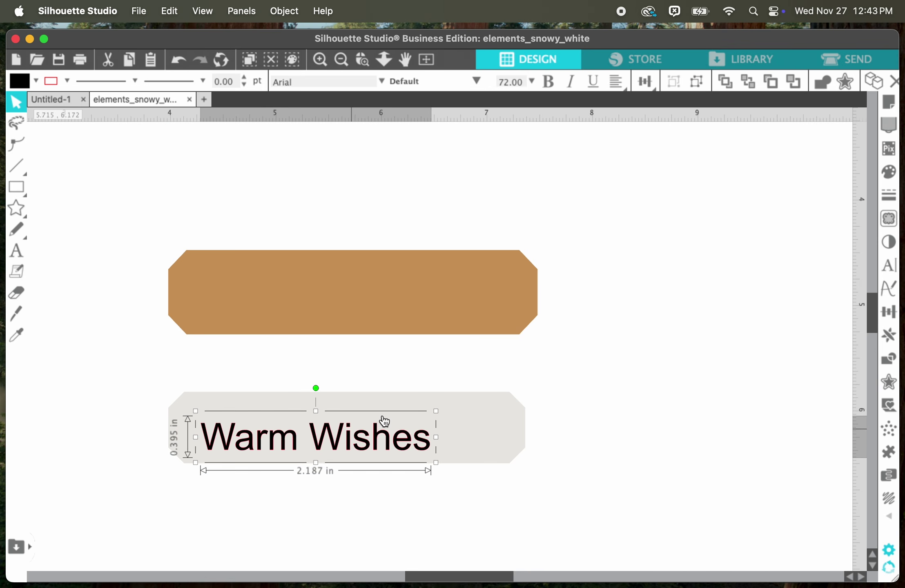
{"action": "left_click_drag", "start_coordinate": [435, 410], "coordinate": [491, 414]}
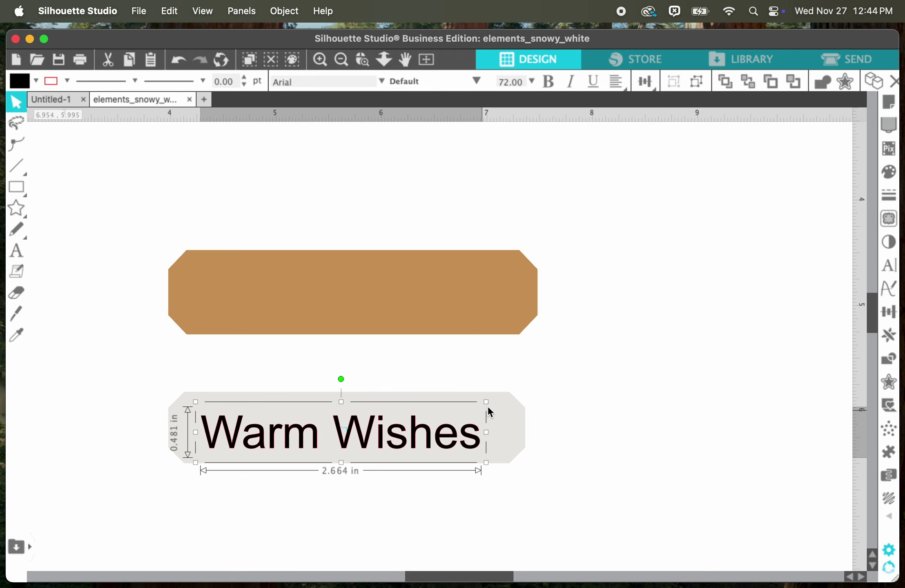
{"action": "left_click_drag", "start_coordinate": [157, 382], "coordinate": [131, 368]}
{"action": "left_click", "coordinate": [646, 82]}
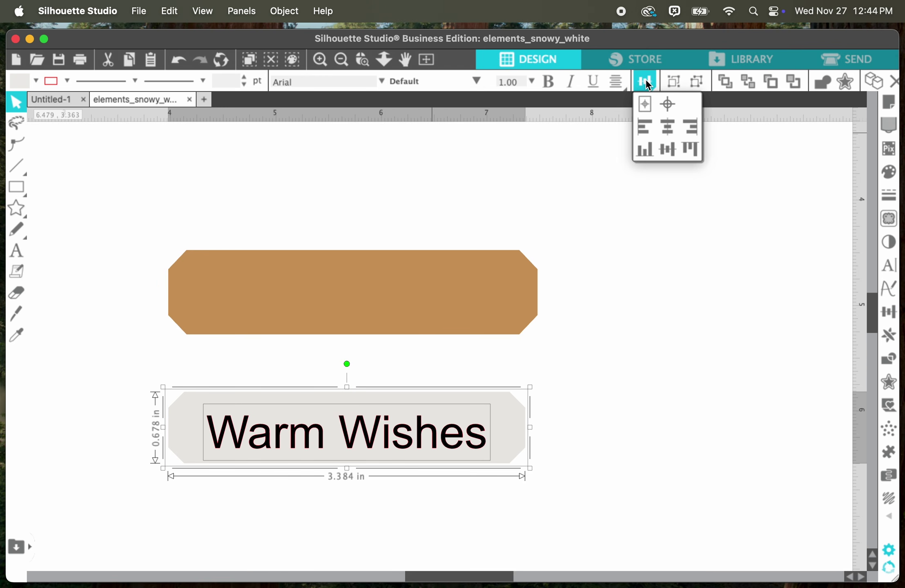
{"action": "left_click", "coordinate": [668, 151]}
{"action": "left_click", "coordinate": [645, 311]}
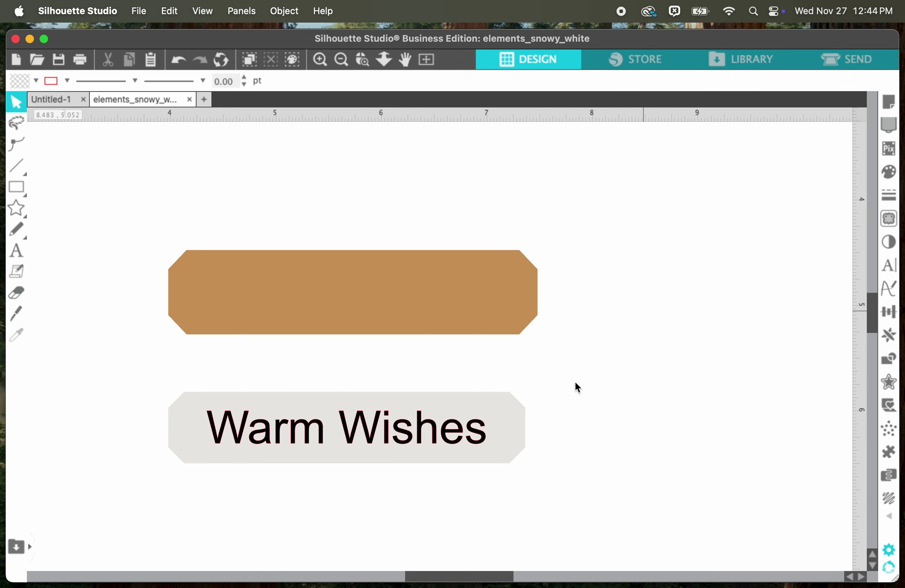
Step: Copy the grey label together with its Warm Wishes text and place the copy on the brown label
{"action": "scroll", "coordinate": [559, 429], "scroll_direction": "left", "scroll_amount": 2}
{"action": "scroll", "coordinate": [559, 429], "scroll_direction": "down", "scroll_amount": 1}
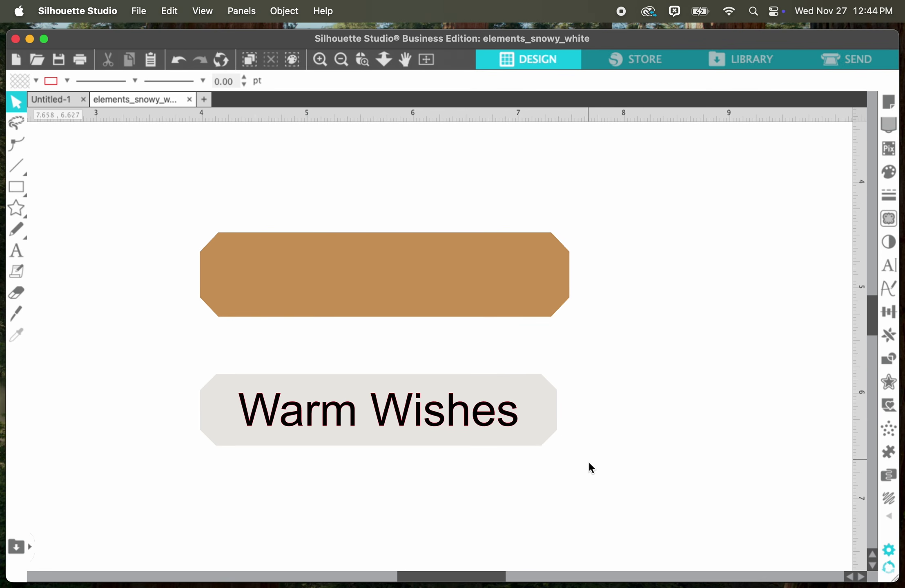
{"action": "left_click_drag", "start_coordinate": [588, 464], "coordinate": [181, 369]}
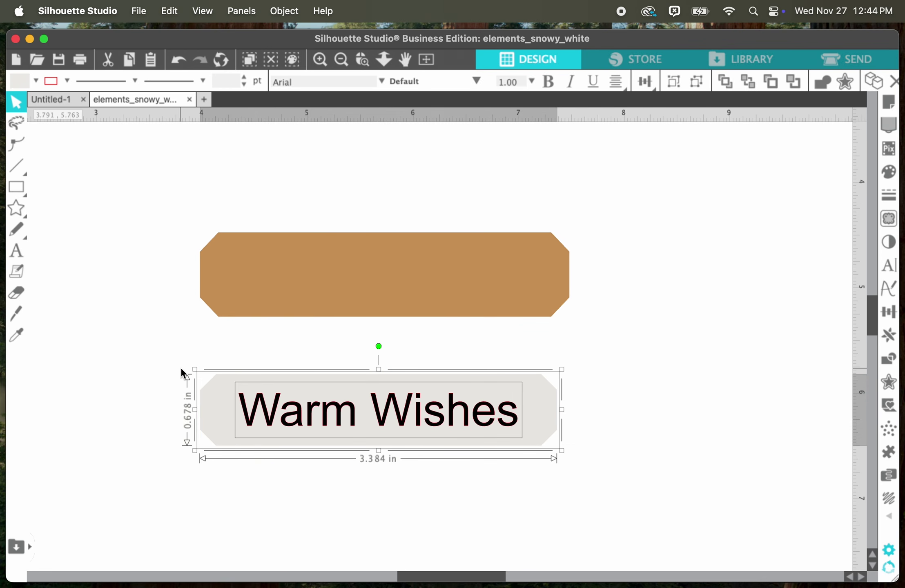
{"action": "right_click", "coordinate": [346, 395]}
{"action": "left_click", "coordinate": [370, 463]}
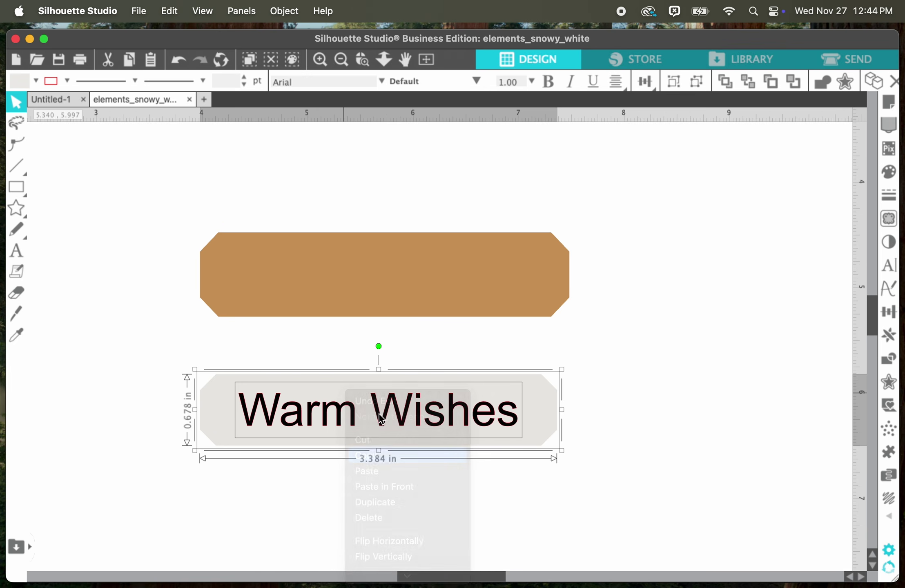
{"action": "right_click", "coordinate": [411, 331]}
{"action": "left_click", "coordinate": [445, 412]}
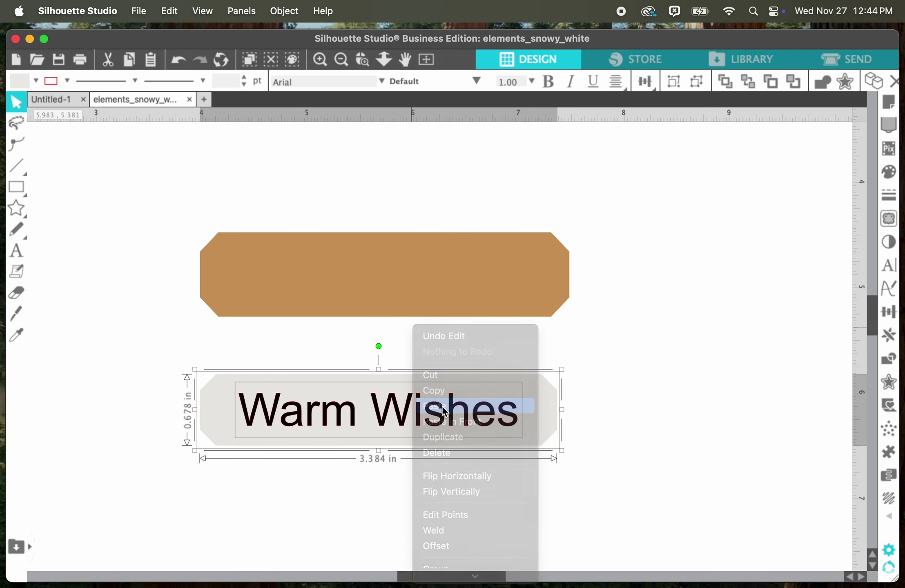
{"action": "left_click_drag", "start_coordinate": [478, 455], "coordinate": [461, 284]}
{"action": "left_click", "coordinate": [368, 184]}
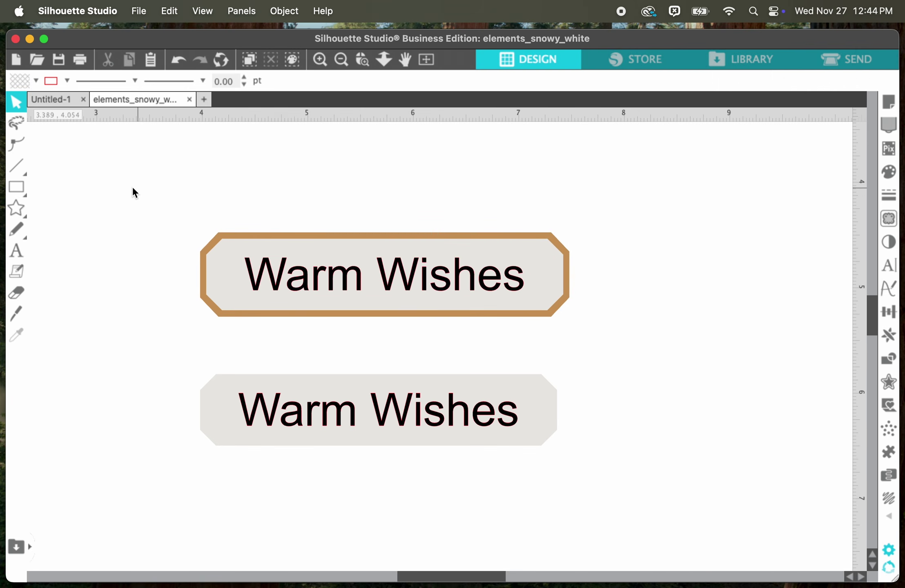
Step: Centre the copied grey label and its text on the brown label
{"action": "left_click_drag", "start_coordinate": [130, 187], "coordinate": [611, 342]}
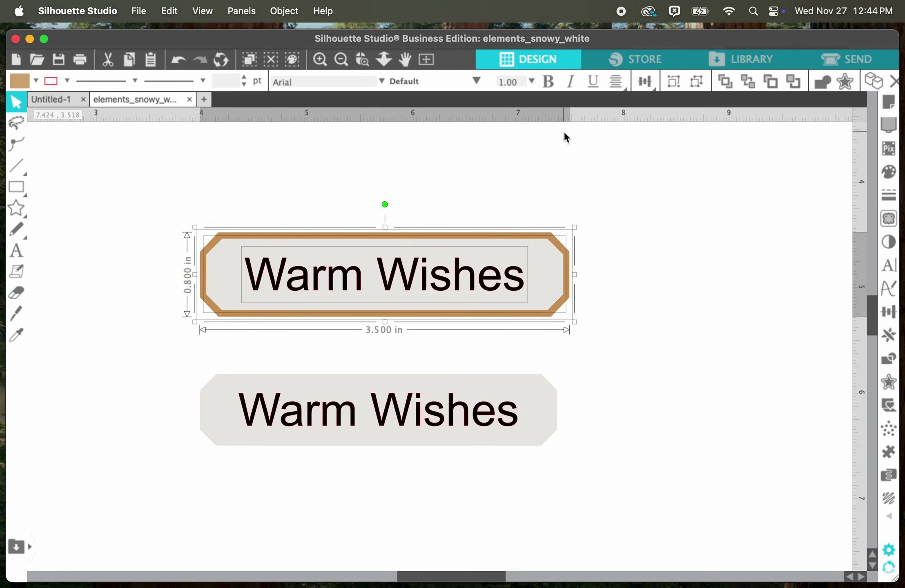
{"action": "left_click", "coordinate": [647, 85]}
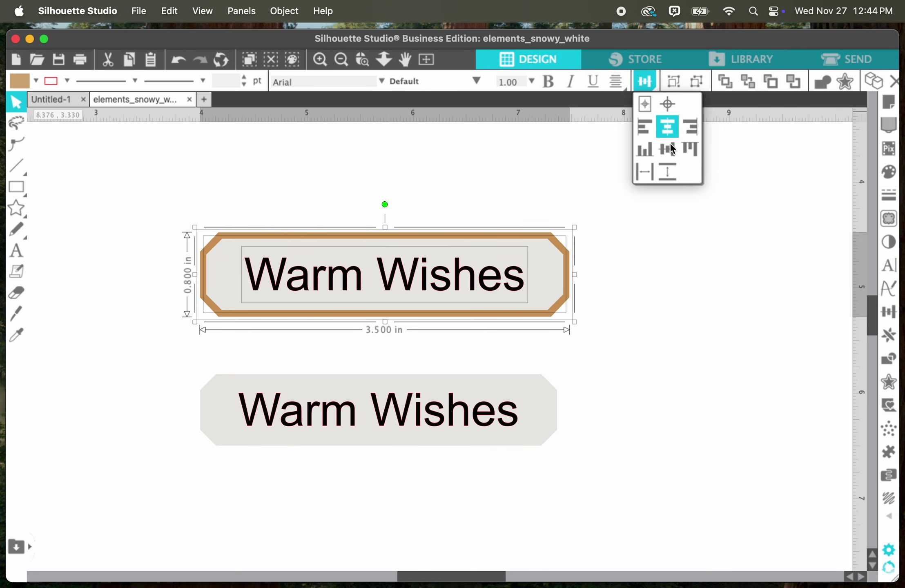
{"action": "left_click", "coordinate": [631, 276]}
Step: Release the compound path of the Warm Wishes text on the lower grey label and ungroup the letter pieces
{"action": "scroll", "coordinate": [630, 270], "scroll_direction": "down", "scroll_amount": 1}
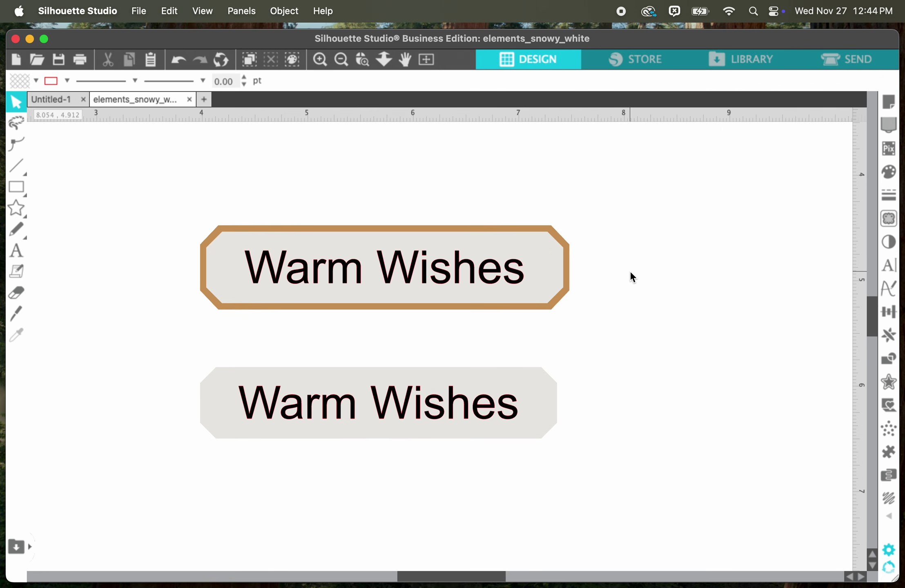
{"action": "scroll", "coordinate": [632, 277], "scroll_direction": "down", "scroll_amount": 5}
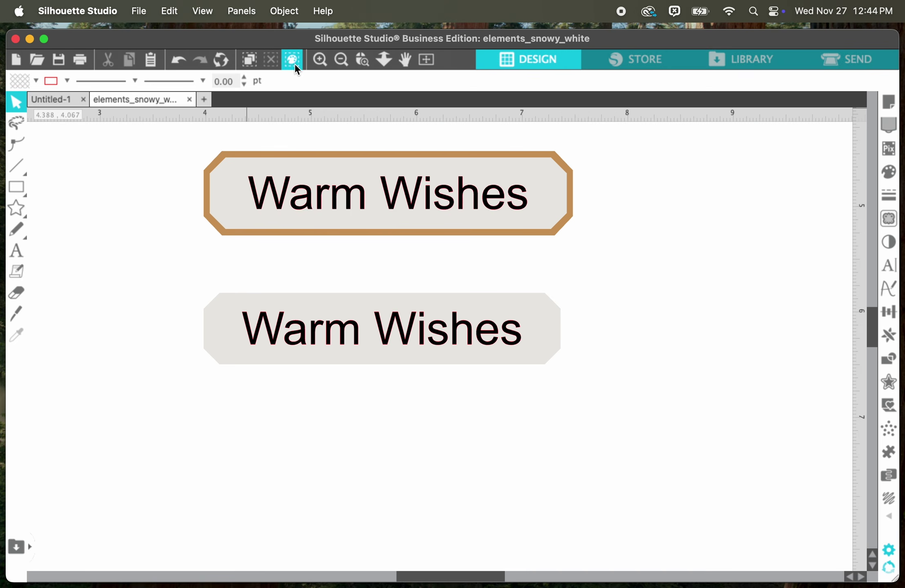
{"action": "left_click", "coordinate": [320, 58]}
{"action": "left_click", "coordinate": [320, 58]}
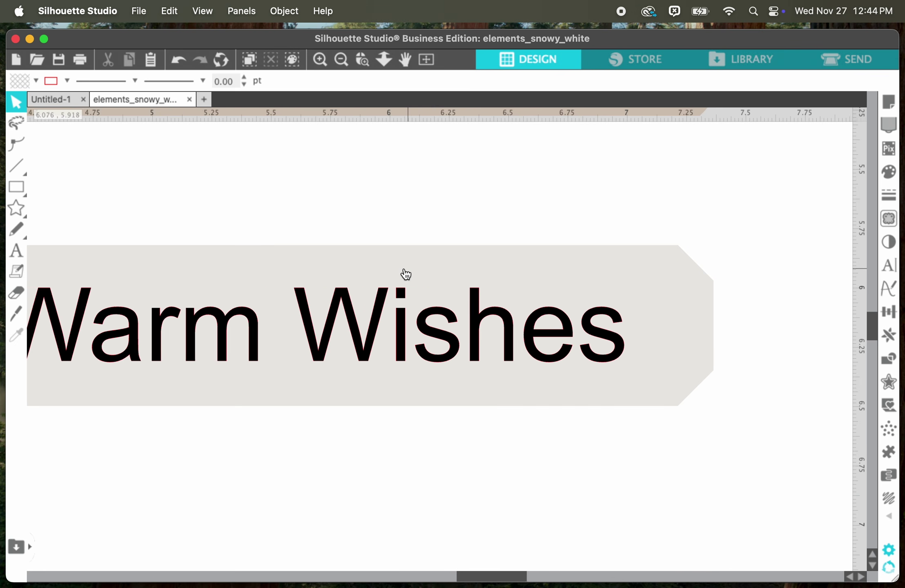
{"action": "scroll", "coordinate": [406, 273], "scroll_direction": "left", "scroll_amount": 5}
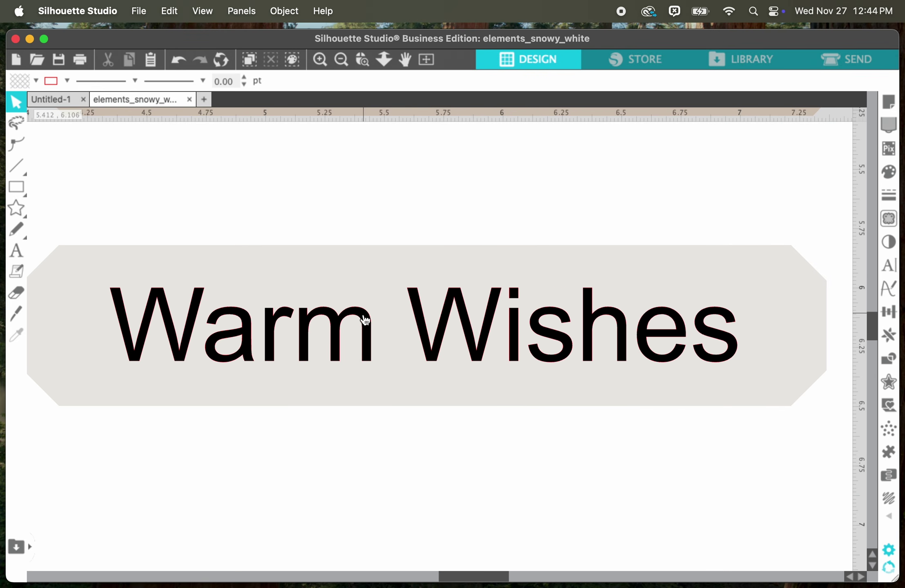
{"action": "left_click", "coordinate": [365, 320]}
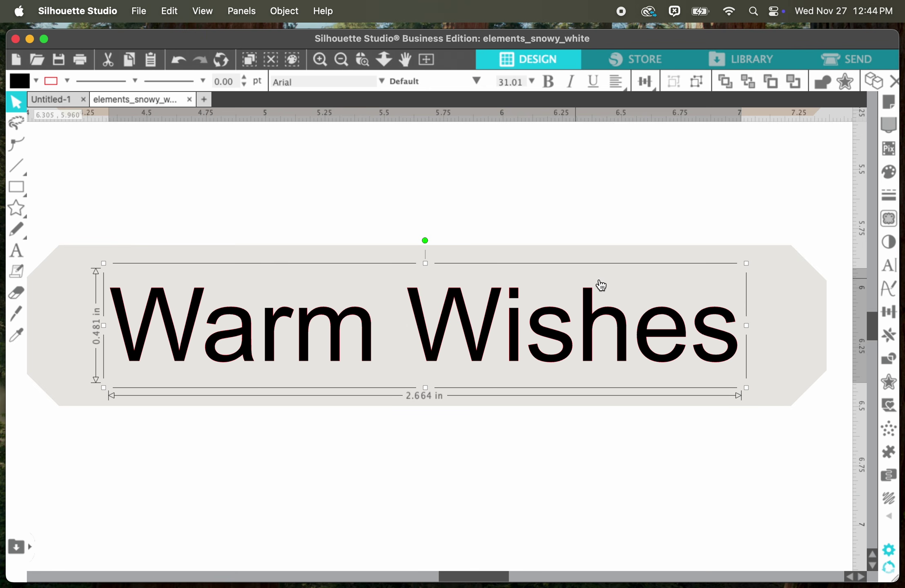
{"action": "left_click", "coordinate": [790, 320]}
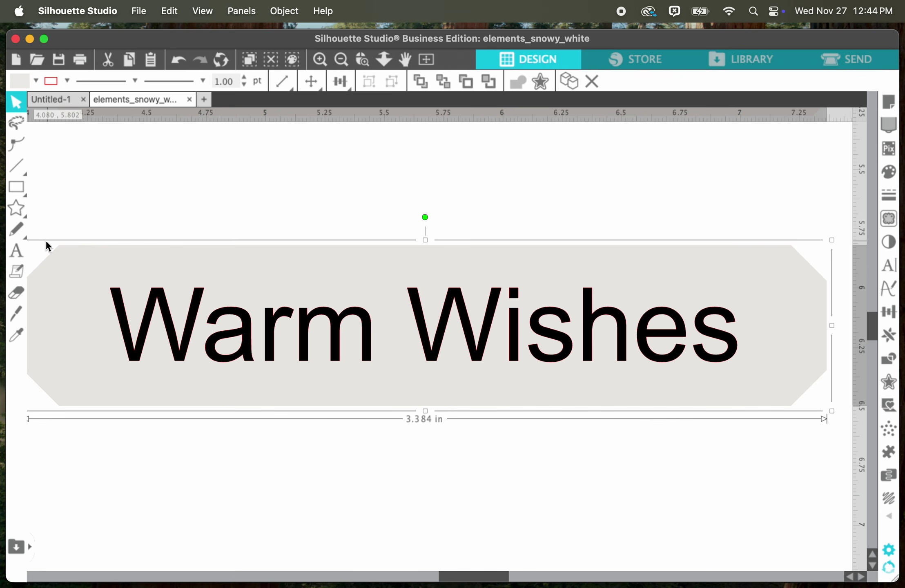
{"action": "left_click", "coordinate": [561, 340]}
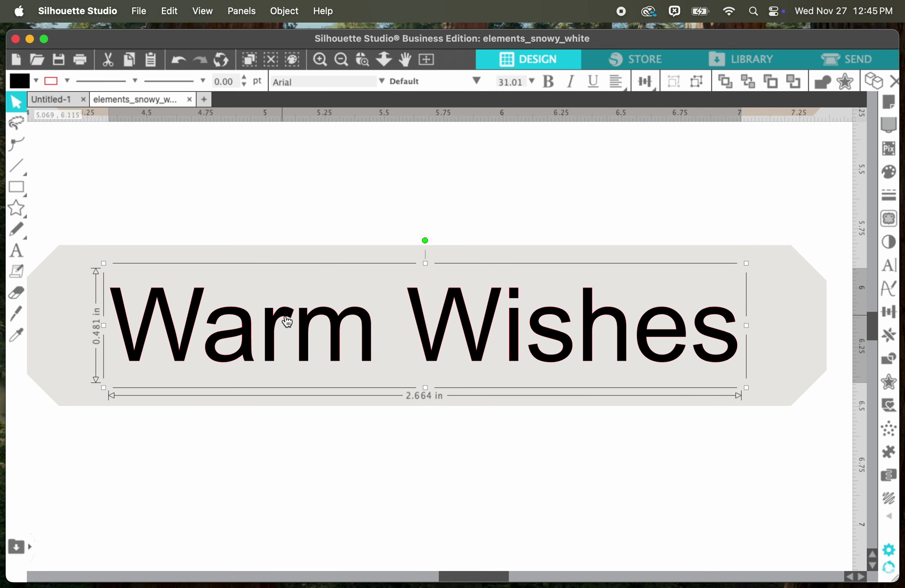
{"action": "right_click", "coordinate": [463, 320]}
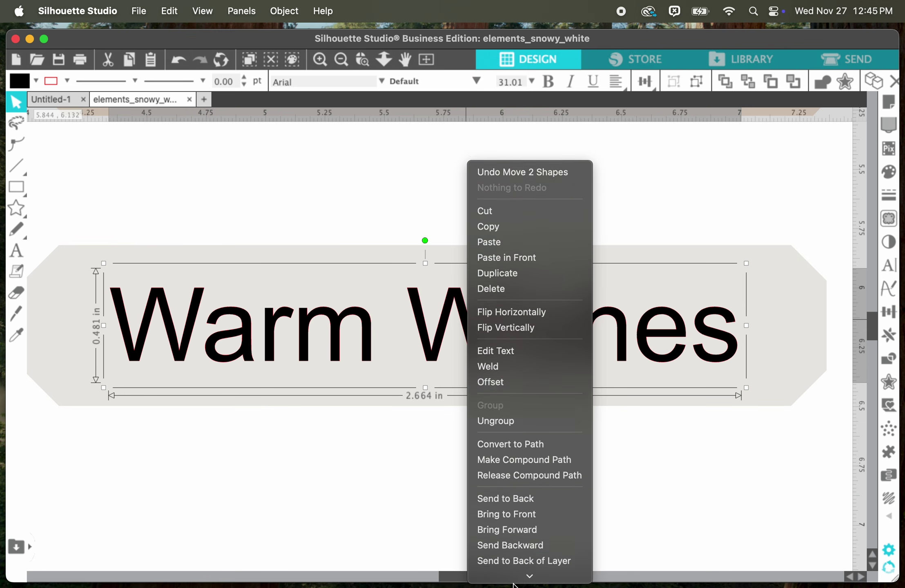
{"action": "left_click", "coordinate": [525, 472]}
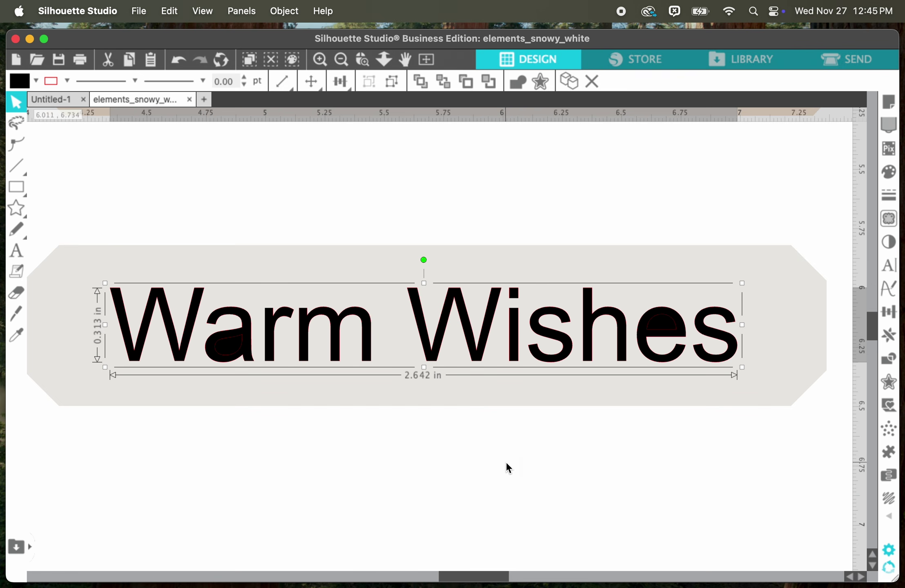
{"action": "right_click", "coordinate": [493, 315]}
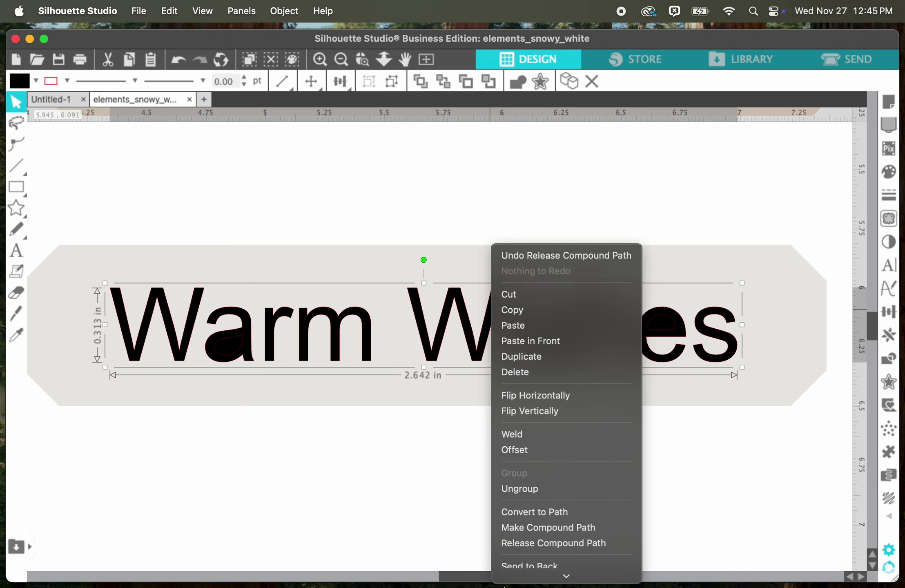
{"action": "left_click", "coordinate": [527, 417]}
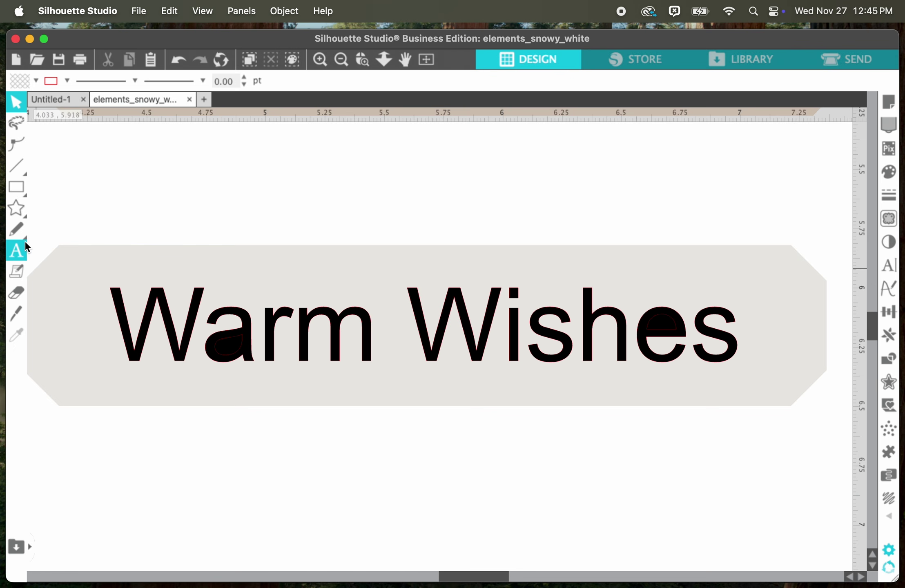
Step: Delete the inner counter piece of the letter a in Warm on the lower grey label
{"action": "left_click", "coordinate": [320, 57]}
{"action": "left_click", "coordinate": [320, 58]}
{"action": "left_click", "coordinate": [320, 57]}
{"action": "scroll", "coordinate": [311, 149], "scroll_direction": "left", "scroll_amount": 6}
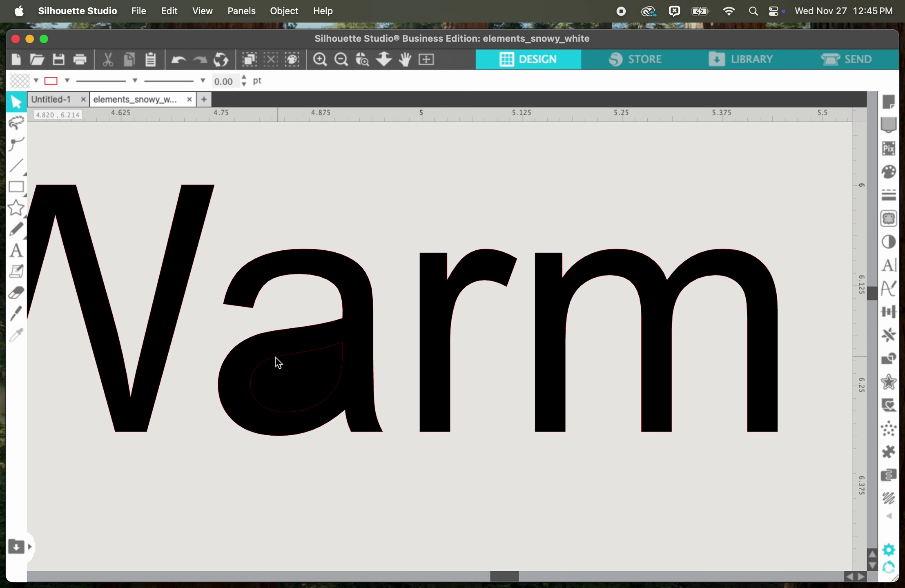
{"action": "left_click", "coordinate": [298, 382]}
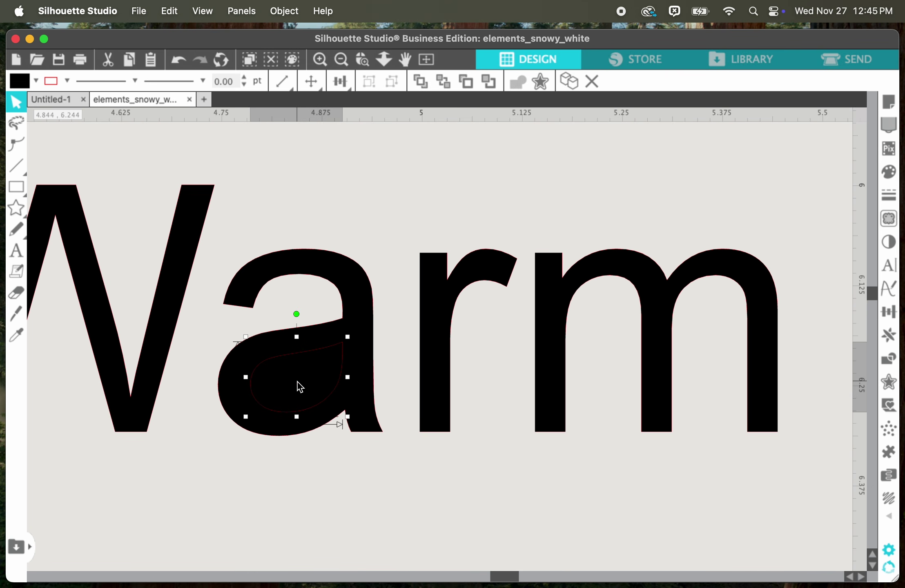
{"action": "key", "text": "Delete"}
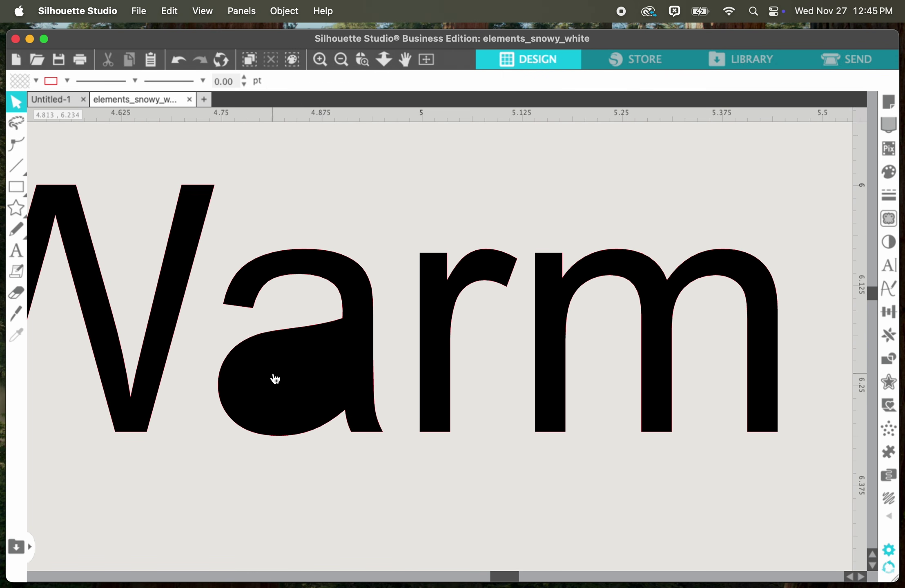
Step: Delete the inner counter piece of the letter e in Wishes on the lower grey label
{"action": "scroll", "coordinate": [308, 379], "scroll_direction": "right", "scroll_amount": 10}
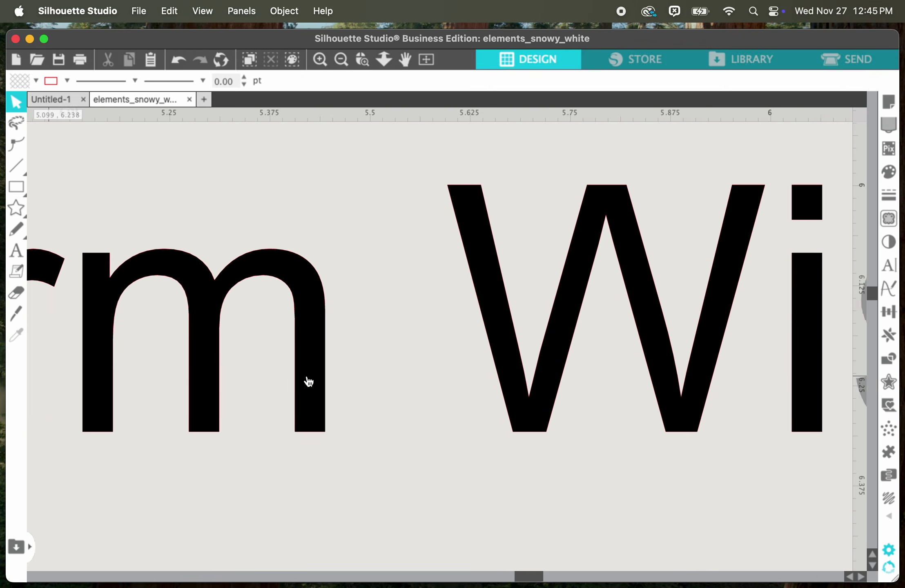
{"action": "scroll", "coordinate": [308, 381], "scroll_direction": "right", "scroll_amount": 10}
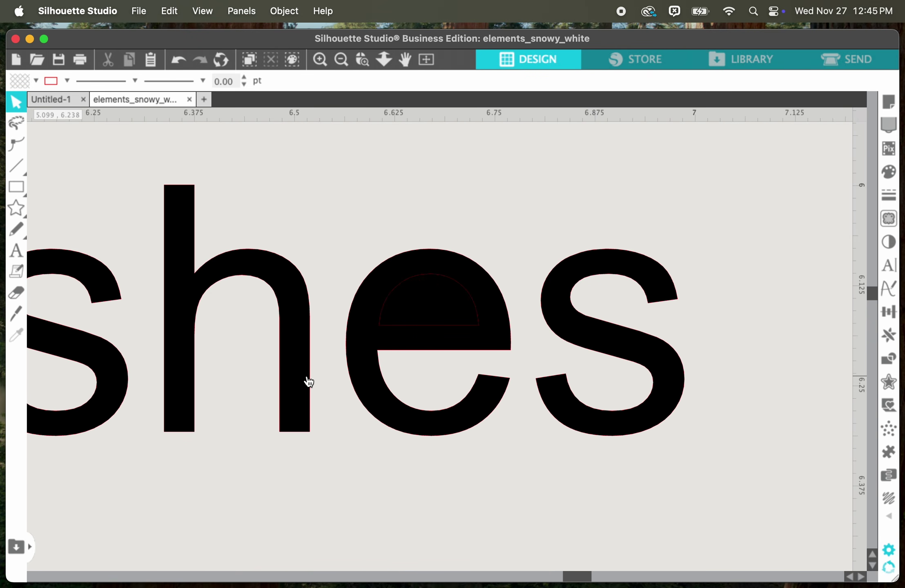
{"action": "left_click", "coordinate": [448, 307]}
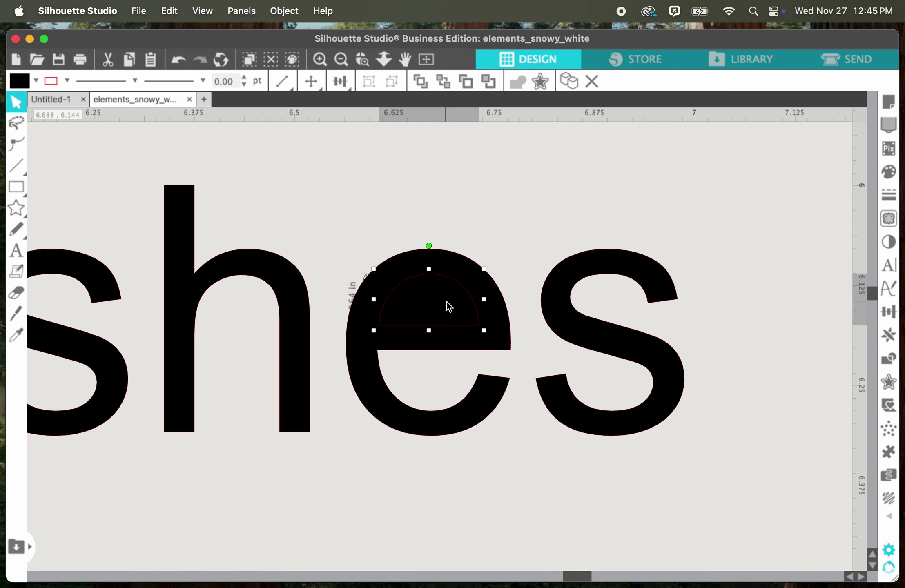
{"action": "left_click", "coordinate": [319, 59]}
{"action": "left_click", "coordinate": [319, 59]}
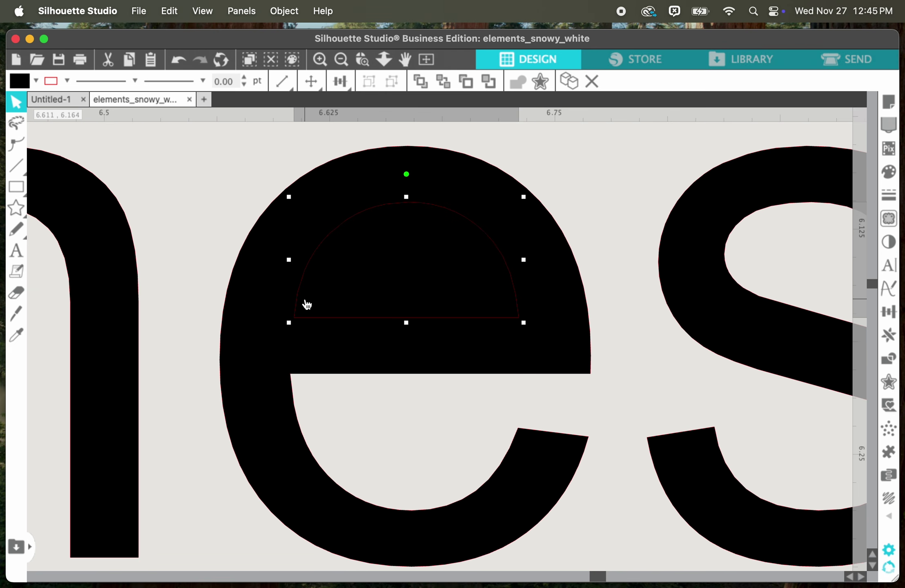
{"action": "left_click", "coordinate": [197, 189]}
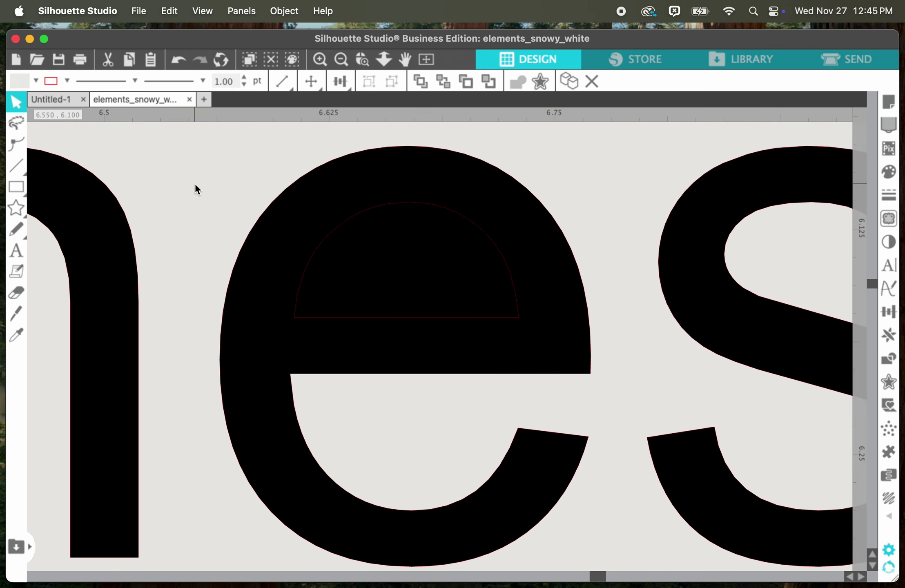
{"action": "left_click", "coordinate": [430, 264]}
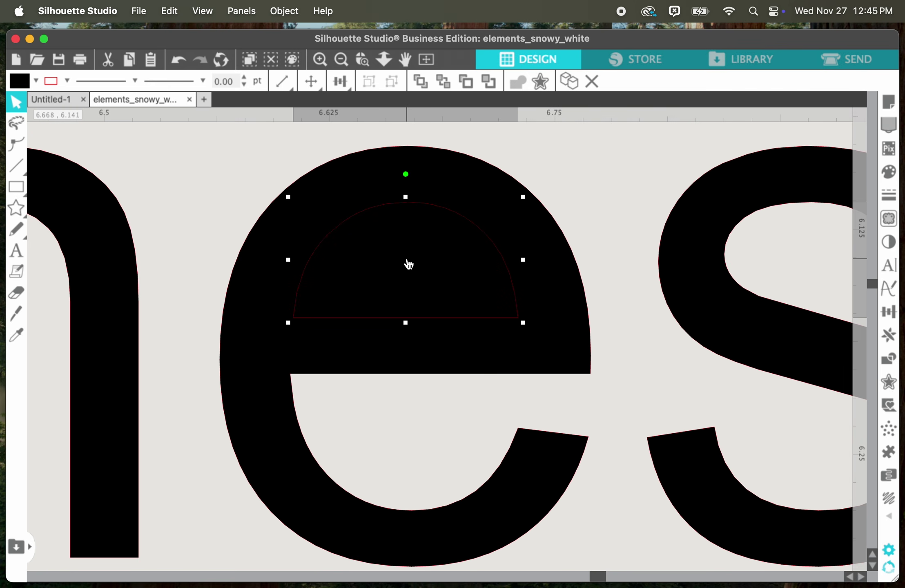
{"action": "key", "text": "Delete"}
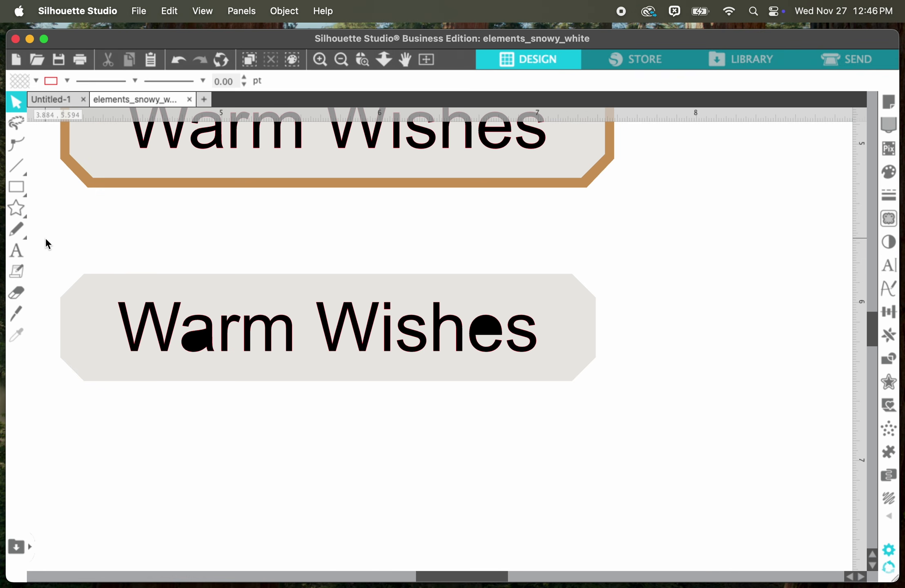
Step: Make a compound path from the lower grey label and all its letters, and align it under the brown label
{"action": "left_click_drag", "start_coordinate": [46, 238], "coordinate": [654, 418]}
{"action": "scroll", "coordinate": [636, 410], "scroll_direction": "left", "scroll_amount": 2}
{"action": "scroll", "coordinate": [636, 410], "scroll_direction": "up", "scroll_amount": 1}
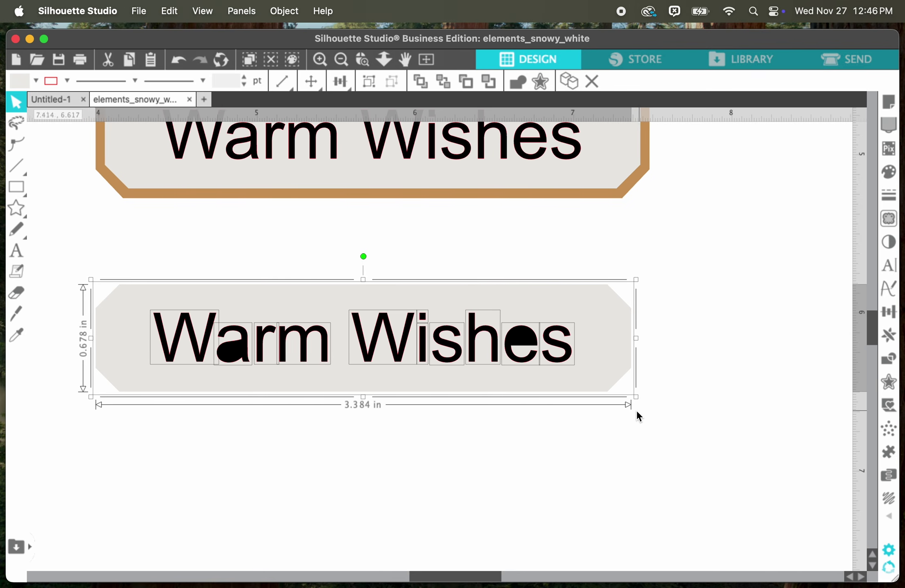
{"action": "scroll", "coordinate": [637, 413], "scroll_direction": "up", "scroll_amount": 1}
{"action": "right_click", "coordinate": [545, 361]}
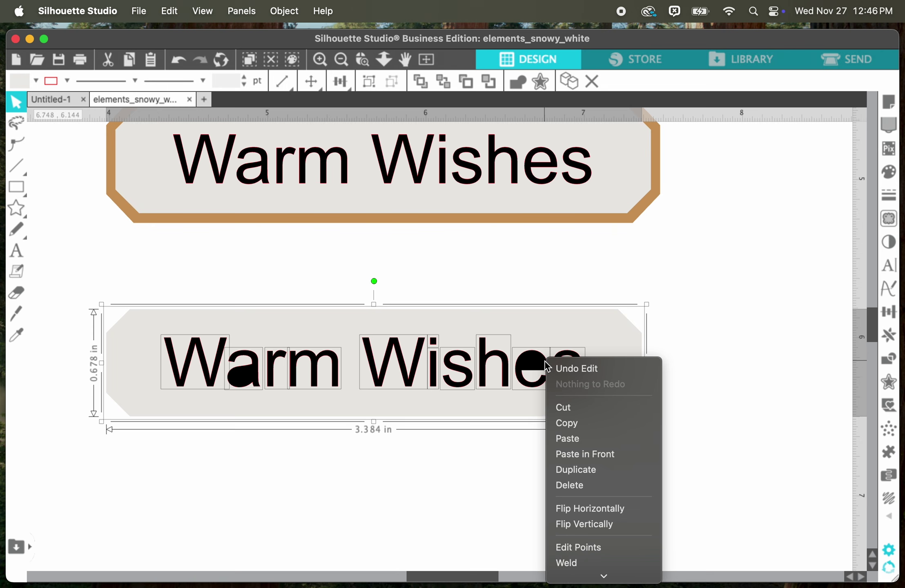
{"action": "scroll", "coordinate": [599, 565], "scroll_direction": "down", "scroll_amount": 5}
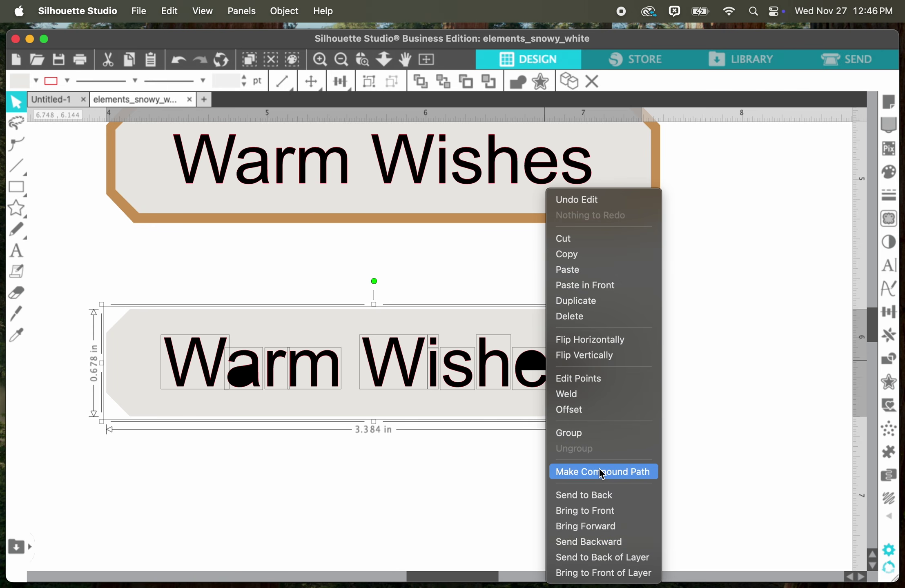
{"action": "left_click", "coordinate": [601, 472]}
{"action": "left_click", "coordinate": [598, 470]}
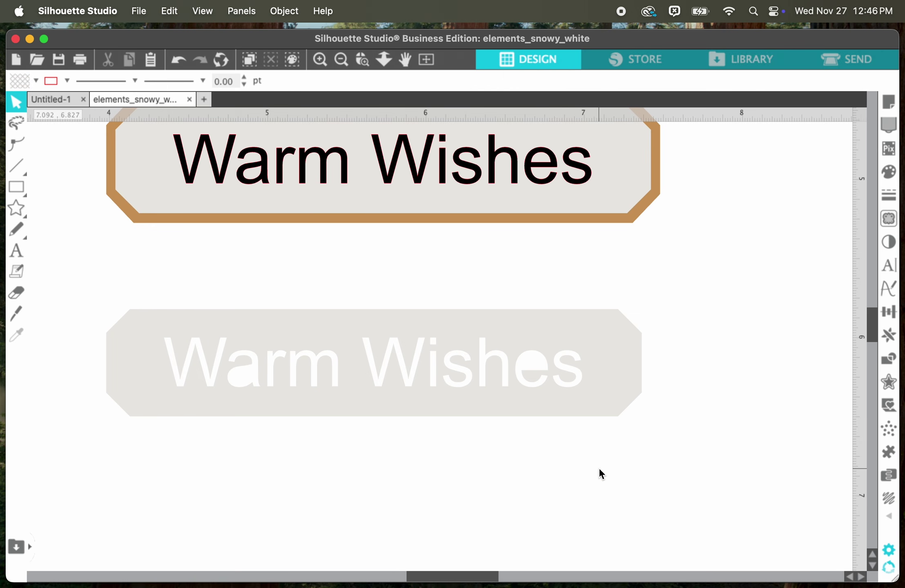
{"action": "left_click_drag", "start_coordinate": [384, 355], "coordinate": [398, 333]}
{"action": "key", "text": "Escape"}
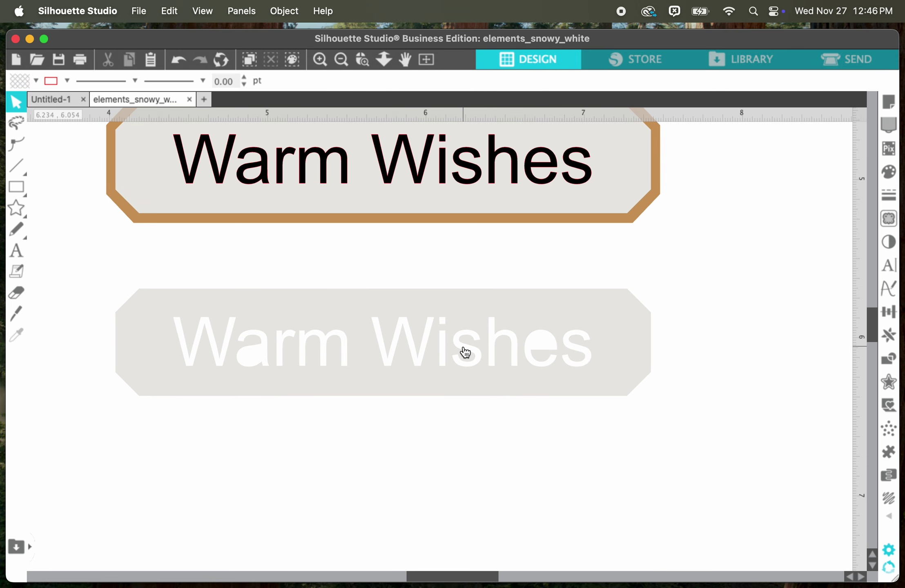
Step: Delete the grey label copy lying on the brown label, keeping its Warm Wishes text
{"action": "scroll", "coordinate": [463, 353], "scroll_direction": "up", "scroll_amount": 1}
{"action": "scroll", "coordinate": [465, 351], "scroll_direction": "up", "scroll_amount": 4}
{"action": "scroll", "coordinate": [464, 352], "scroll_direction": "left", "scroll_amount": 2}
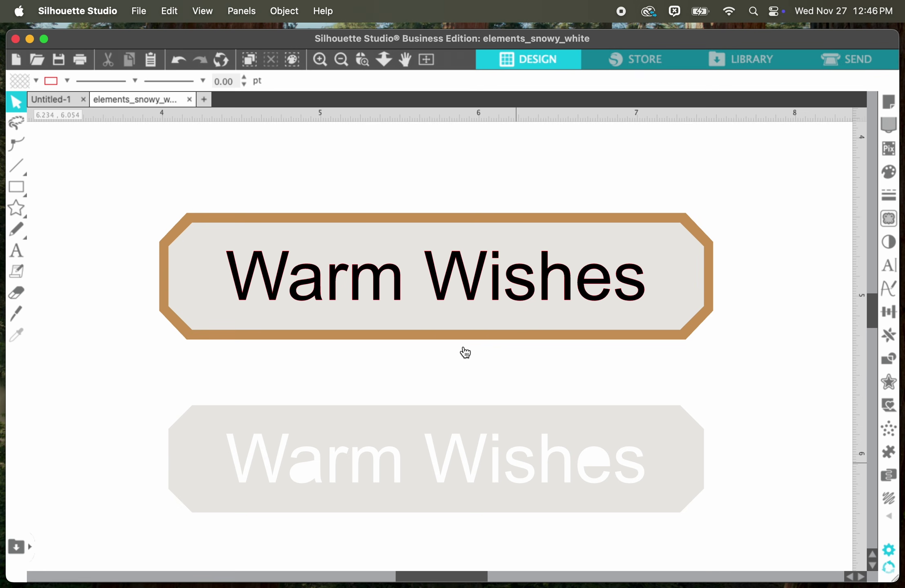
{"action": "left_click", "coordinate": [659, 250]}
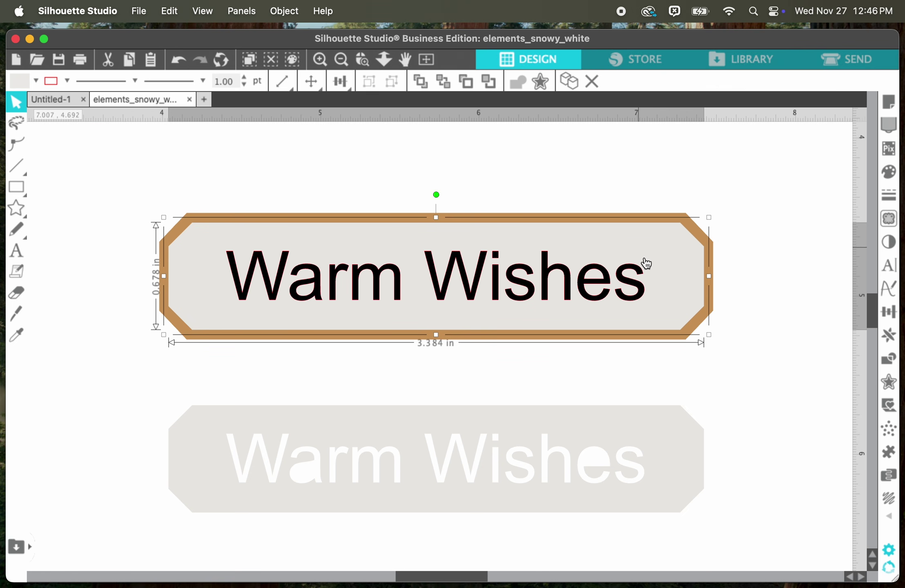
{"action": "left_click_drag", "start_coordinate": [689, 265], "coordinate": [705, 185]}
{"action": "key", "text": "Delete"}
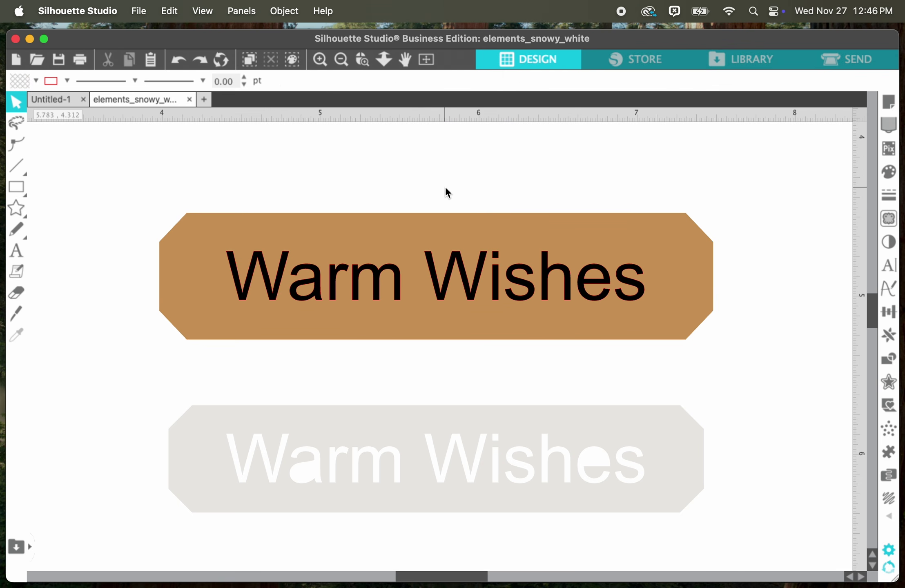
Step: Release the compound path of the Warm Wishes text on the brown label and ungroup the letter pieces
{"action": "left_click", "coordinate": [457, 257]}
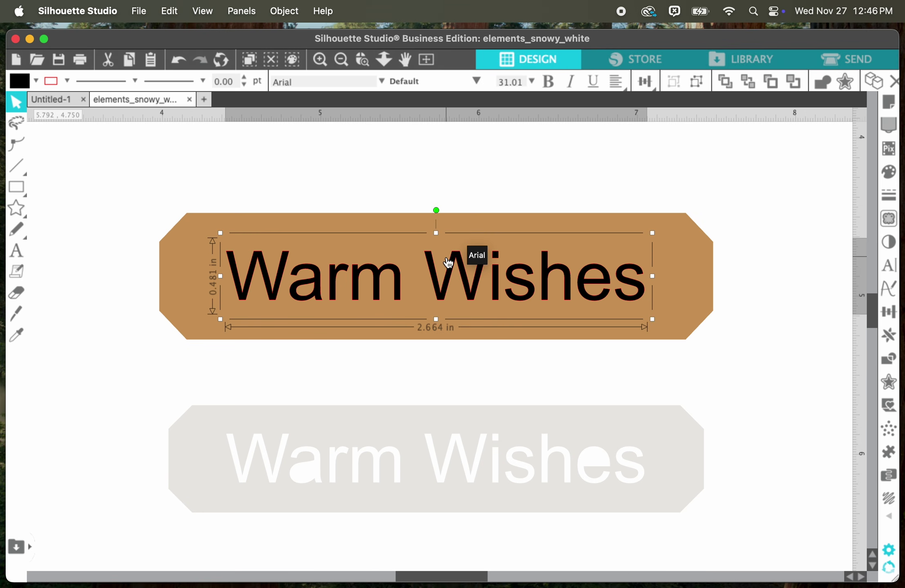
{"action": "right_click", "coordinate": [458, 260]}
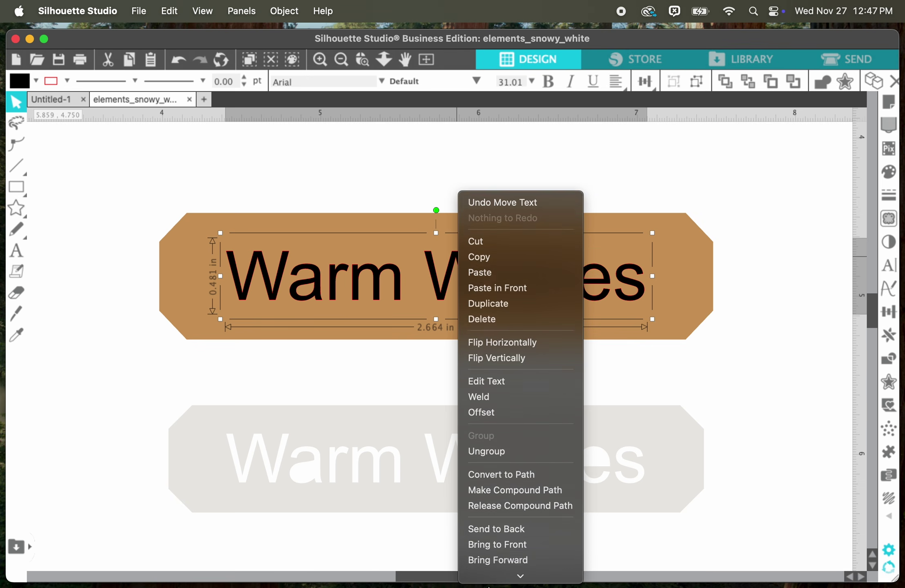
{"action": "left_click", "coordinate": [505, 475]}
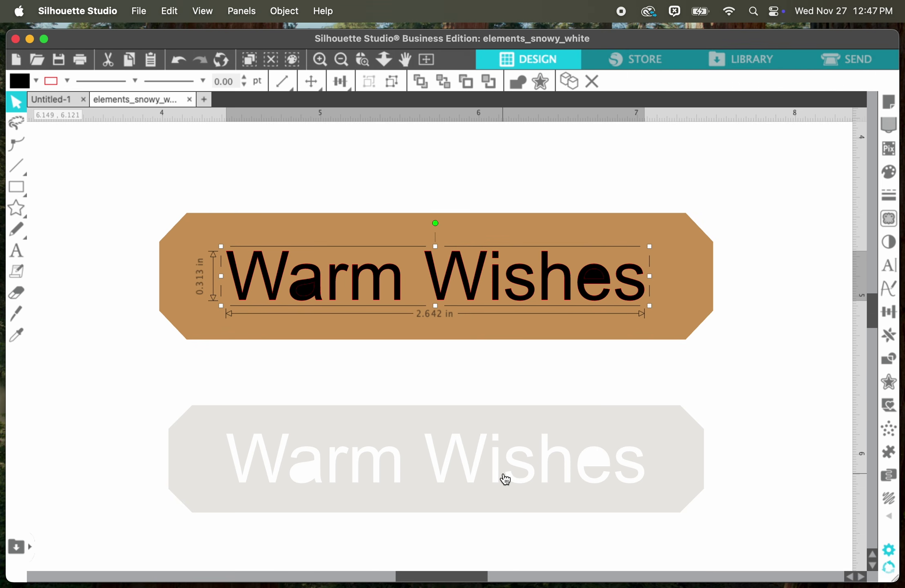
{"action": "right_click", "coordinate": [479, 272]}
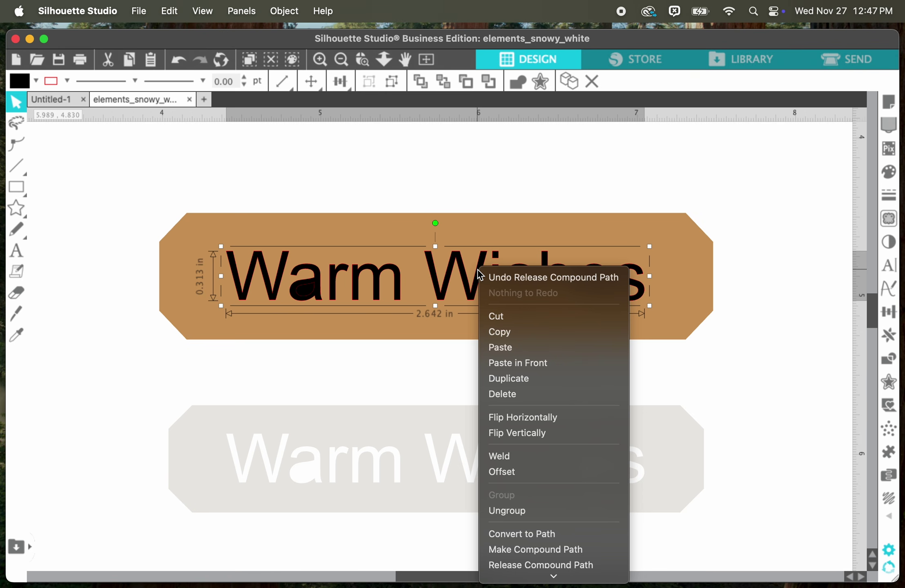
{"action": "left_click", "coordinate": [520, 512]}
{"action": "left_click", "coordinate": [520, 517]}
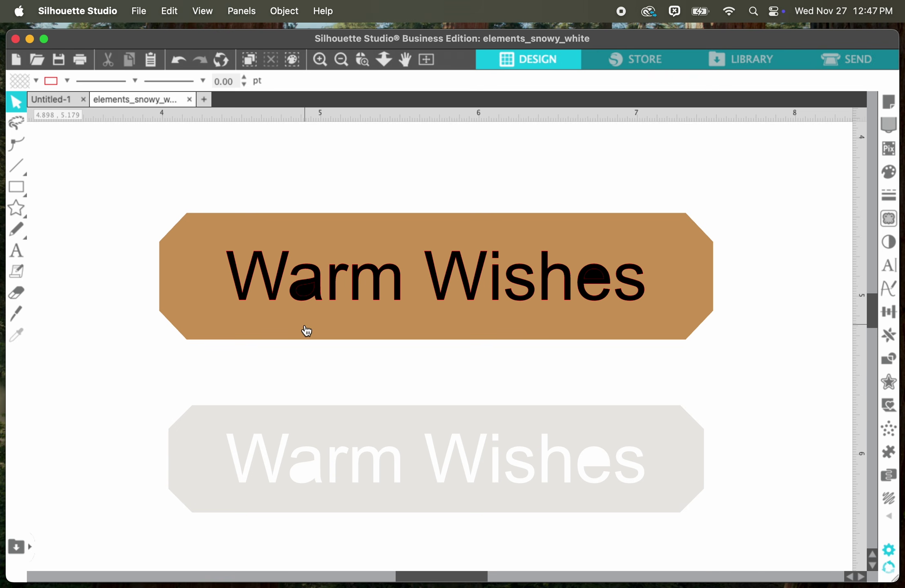
Step: Delete the letter outlines of Warm from the brown label, keeping only the inner counter of the a
{"action": "left_click", "coordinate": [276, 294]}
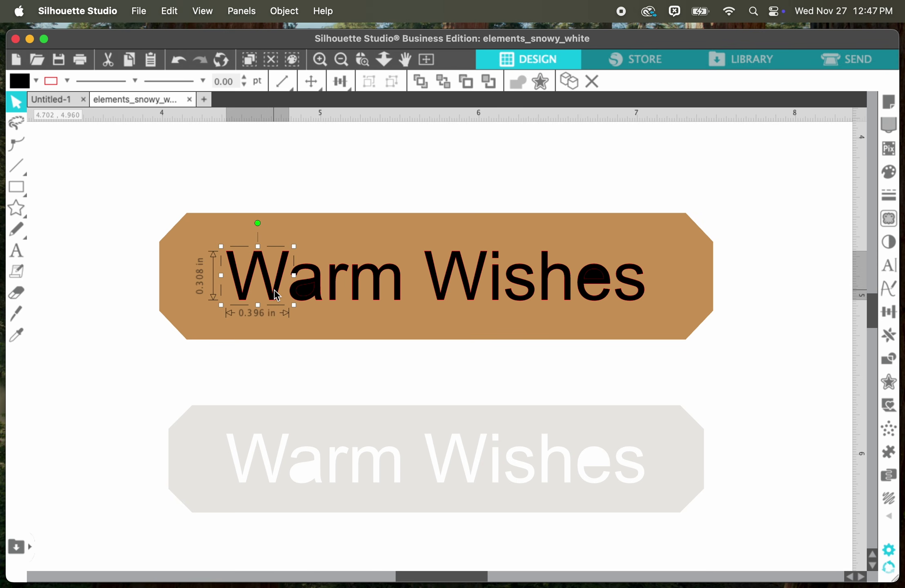
{"action": "key", "text": "Delete"}
{"action": "left_click", "coordinate": [310, 273]}
{"action": "key", "text": "Delete"}
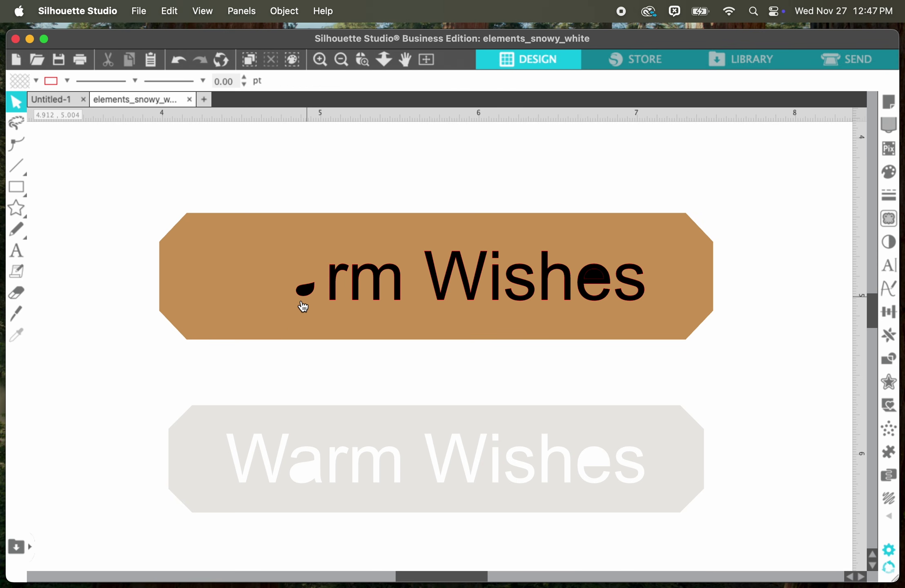
{"action": "left_click", "coordinate": [337, 300]}
{"action": "key", "text": "Delete"}
{"action": "left_click", "coordinate": [355, 295]}
{"action": "key", "text": "Delete"}
Step: Delete the letter outlines of Wishes and the dot of the i from the brown label, keeping only the inner counter of the e
{"action": "left_click", "coordinate": [450, 297]}
{"action": "left_click", "coordinate": [443, 296]}
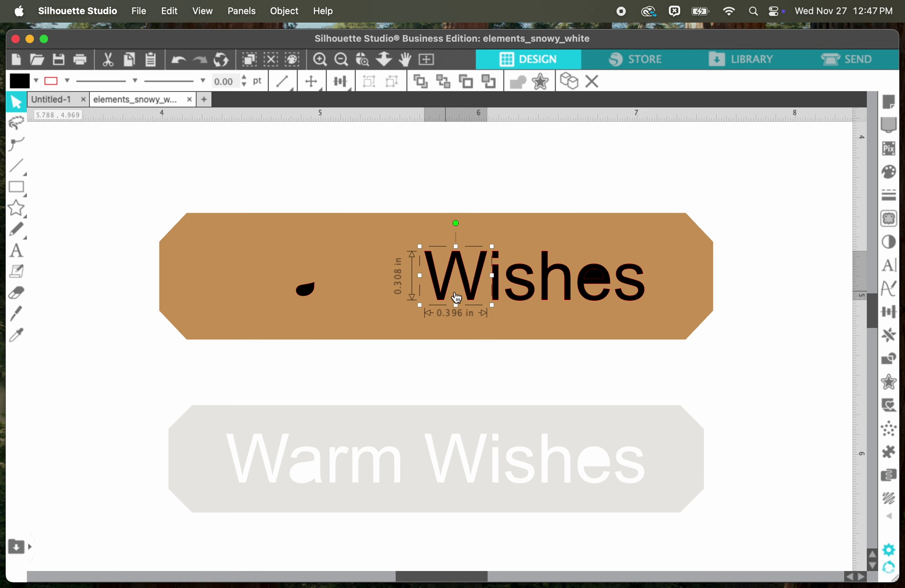
{"action": "key", "text": "Delete"}
{"action": "left_click", "coordinate": [495, 291]}
{"action": "key", "text": "Delete"}
{"action": "left_click", "coordinate": [495, 254]}
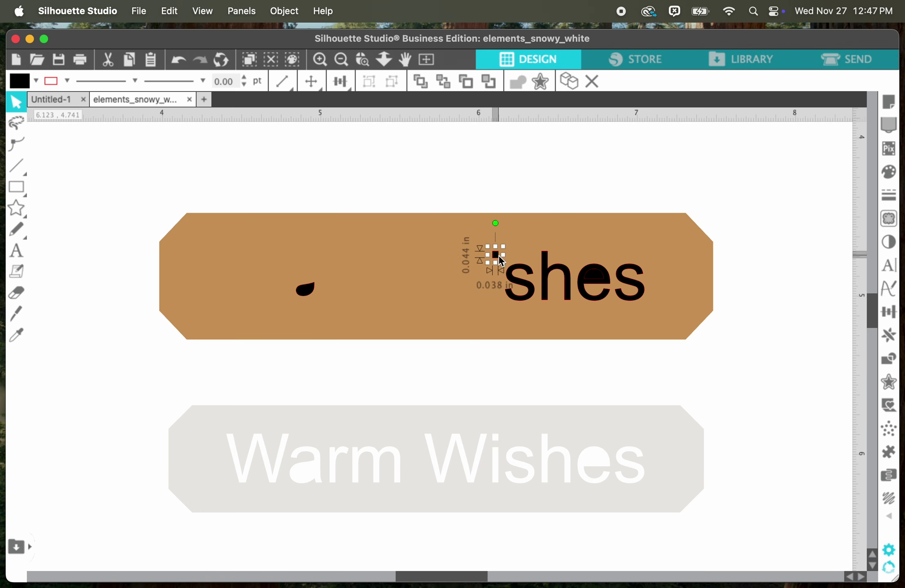
{"action": "key", "text": "Delete"}
{"action": "left_click", "coordinate": [536, 279]}
{"action": "left_click", "coordinate": [512, 279]}
{"action": "left_click", "coordinate": [513, 280]}
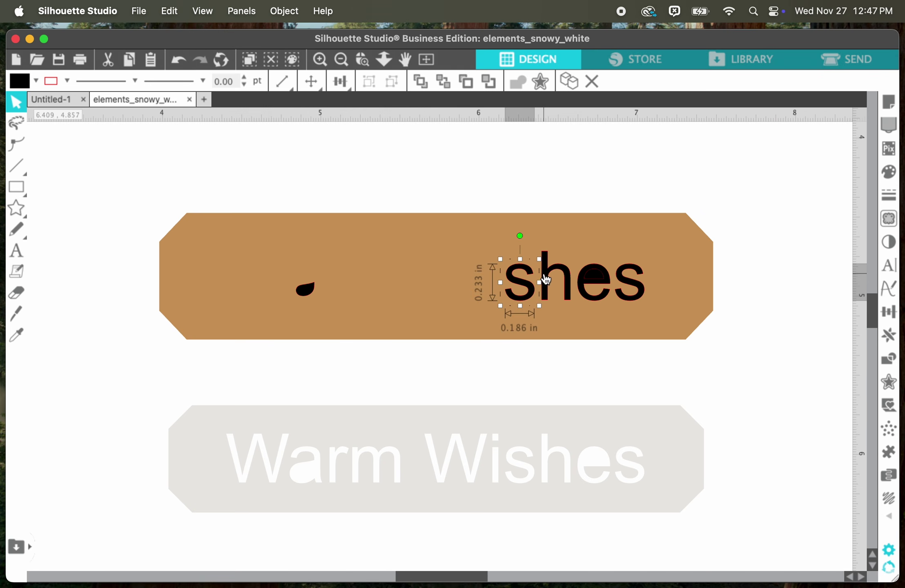
{"action": "key", "text": "Delete"}
{"action": "left_click", "coordinate": [548, 270]}
{"action": "key", "text": "Delete"}
{"action": "left_click", "coordinate": [589, 298]}
{"action": "key", "text": "Delete"}
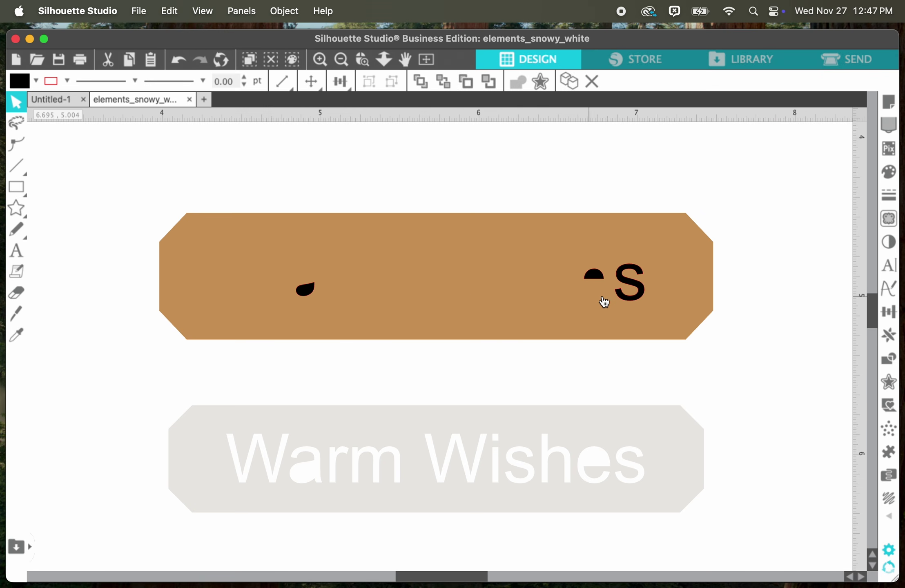
{"action": "left_click", "coordinate": [631, 296]}
{"action": "key", "text": "Delete"}
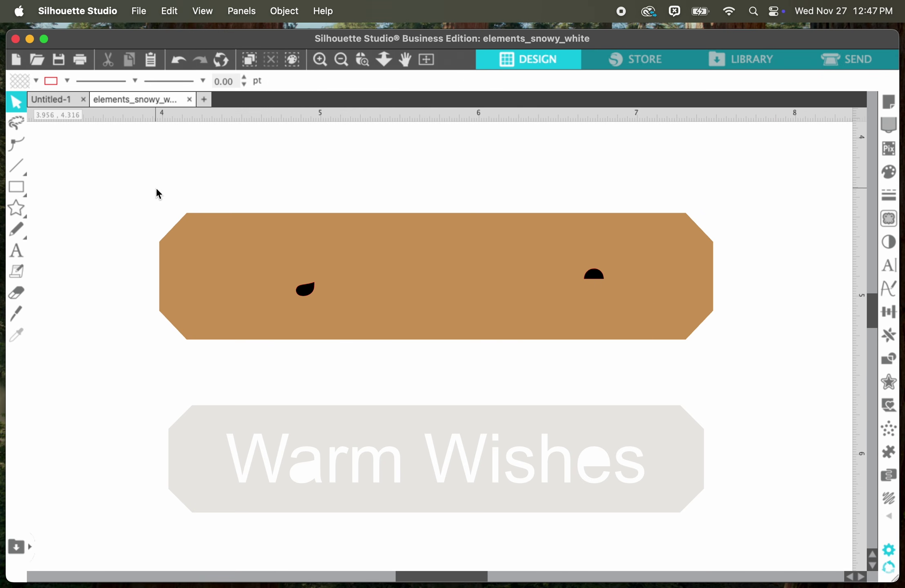
Step: Make a compound path from the brown label and the two remaining counter pieces
{"action": "left_click_drag", "start_coordinate": [113, 185], "coordinate": [752, 379]}
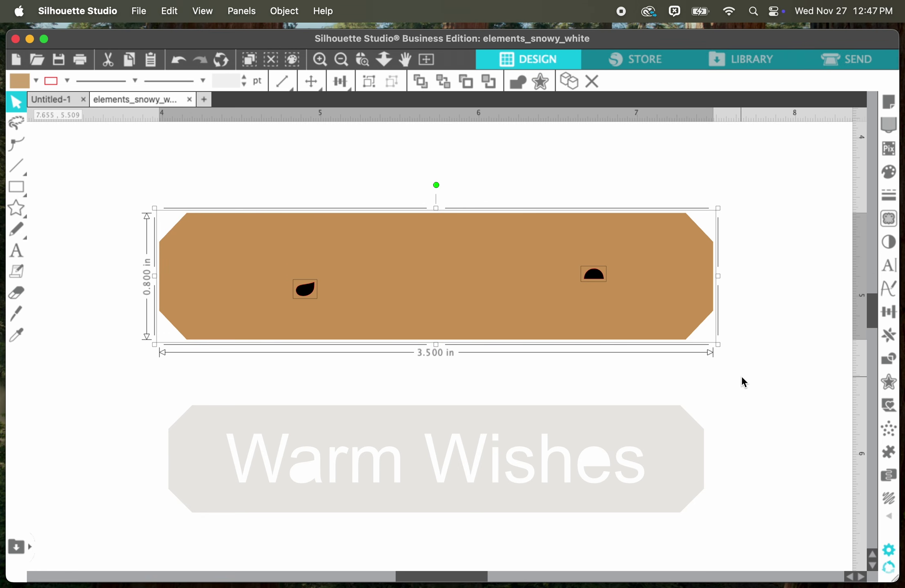
{"action": "right_click", "coordinate": [415, 278]}
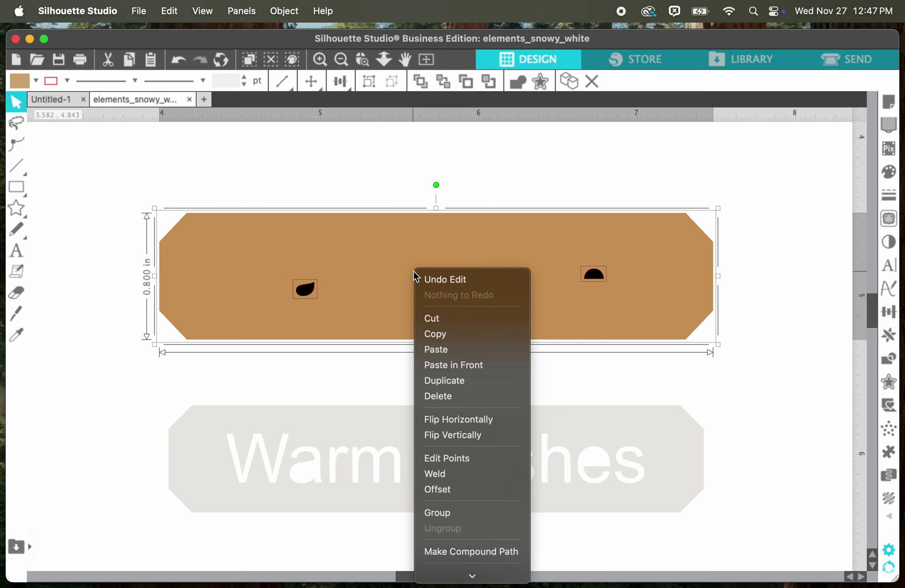
{"action": "mouse_move", "coordinate": [495, 578]}
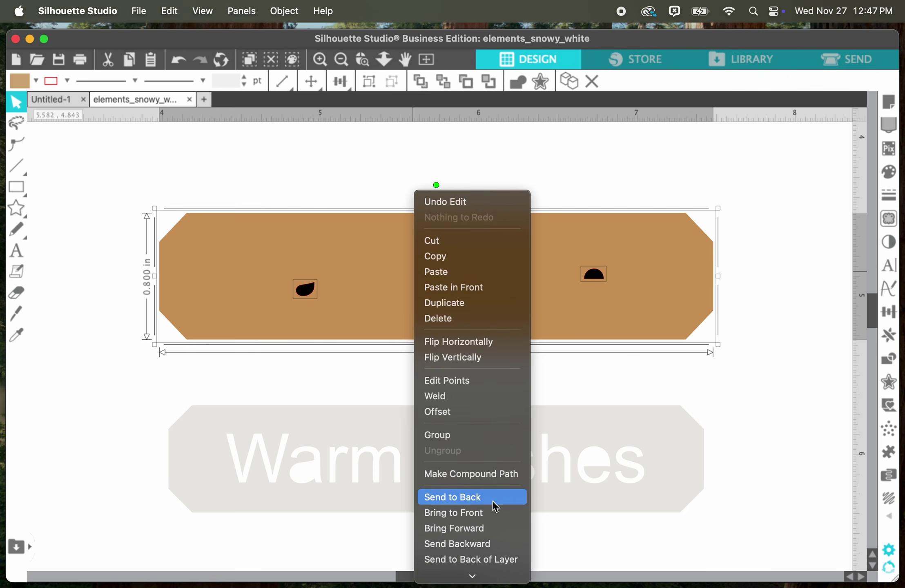
{"action": "left_click", "coordinate": [483, 474]}
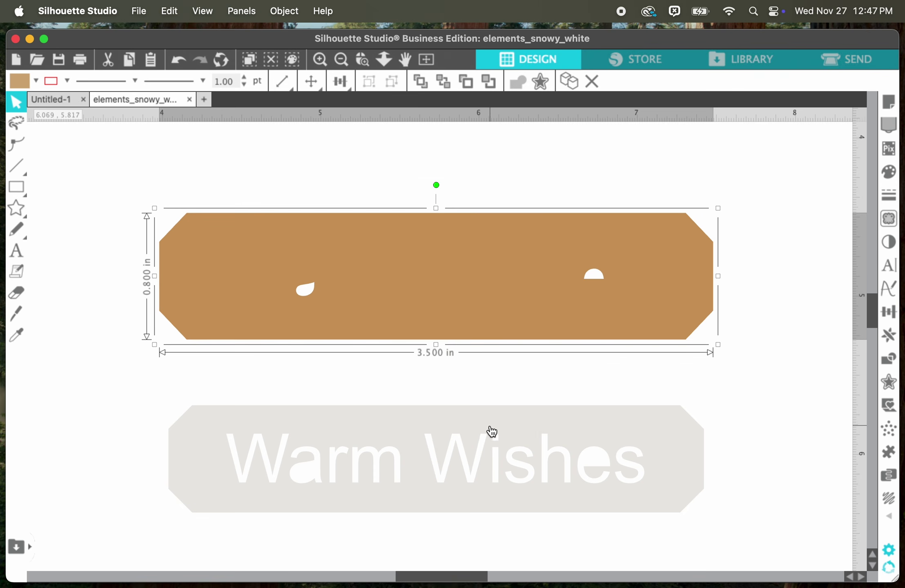
{"action": "left_click", "coordinate": [342, 60]}
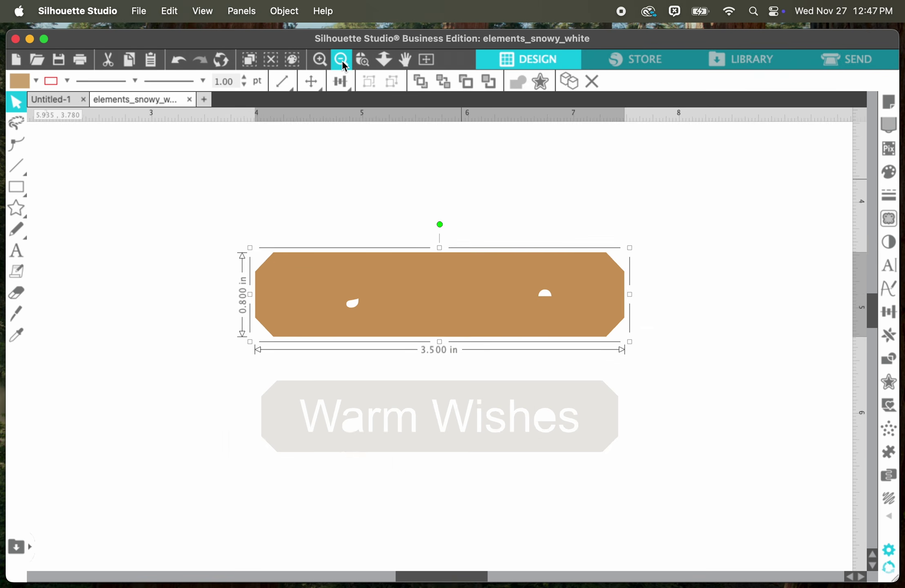
Step: Move the brown label onto the plain grey base label so that it covers it
{"action": "left_click", "coordinate": [342, 60]}
{"action": "left_click", "coordinate": [342, 60]}
{"action": "left_click_drag", "start_coordinate": [295, 152], "coordinate": [475, 272]}
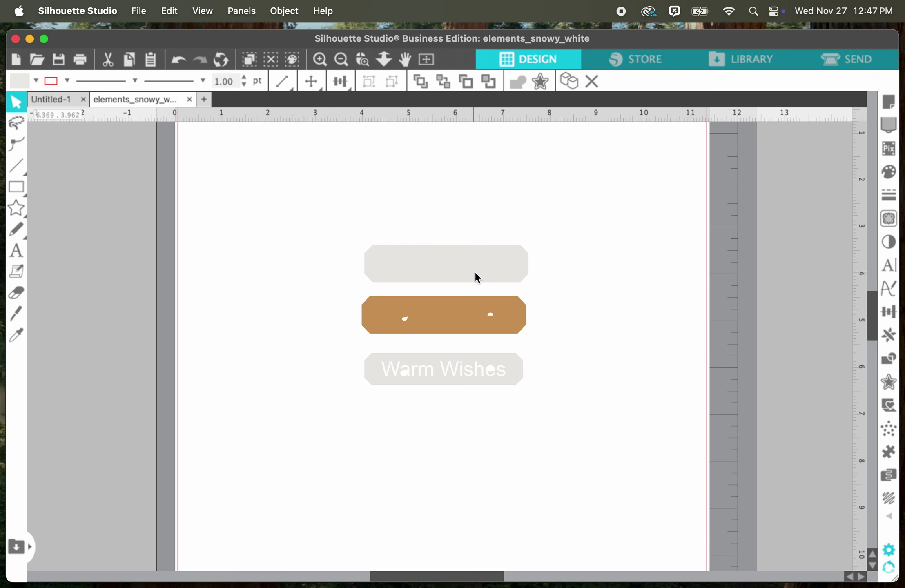
{"action": "left_click_drag", "start_coordinate": [486, 315], "coordinate": [509, 263]}
{"action": "left_click", "coordinate": [517, 287]}
Step: Move the grey Warm Wishes label up close to the brown label and bring it to the front
{"action": "left_click", "coordinate": [483, 429]}
{"action": "left_click_drag", "start_coordinate": [469, 371], "coordinate": [476, 338]}
{"action": "right_click", "coordinate": [477, 339]}
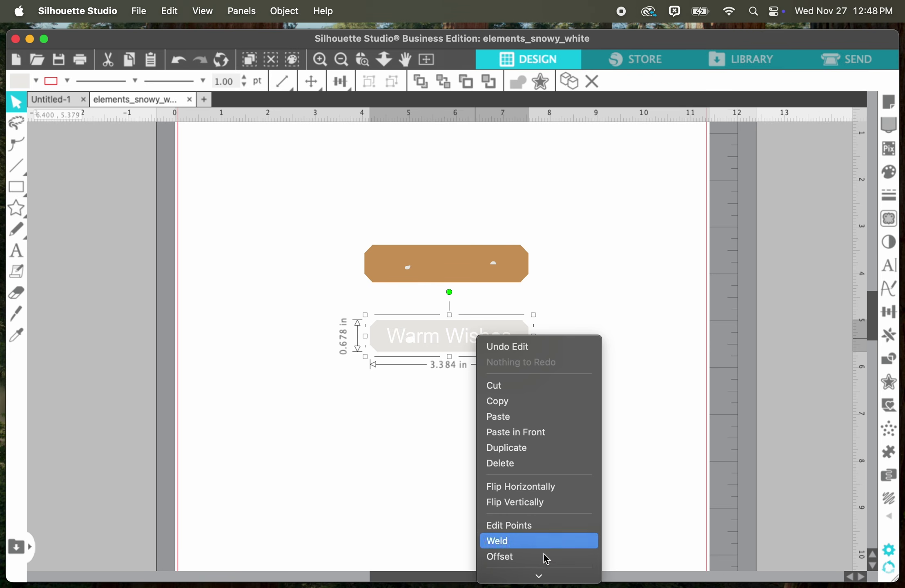
{"action": "mouse_move", "coordinate": [539, 576]}
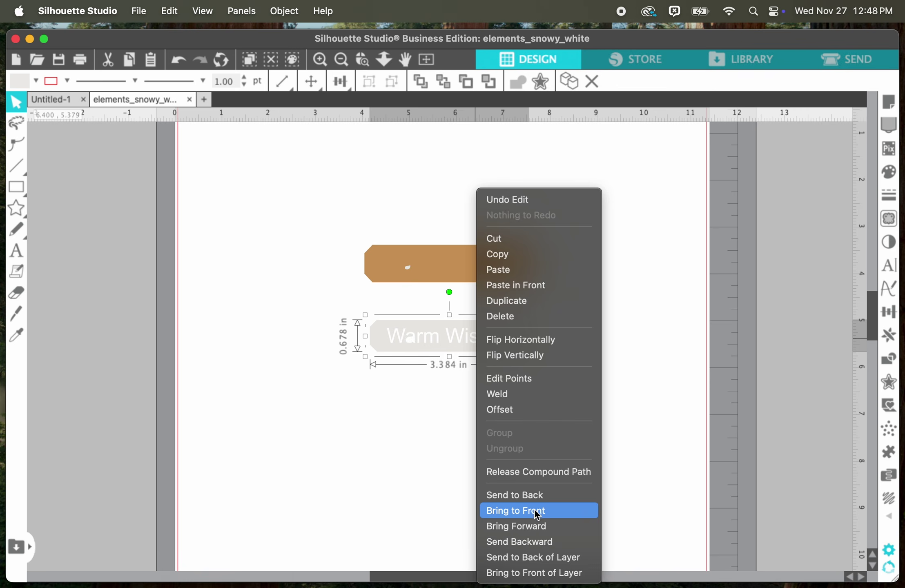
{"action": "left_click", "coordinate": [537, 511]}
Step: Place the Warm Wishes label on top of the brown label and centre the stacked layers on each other
{"action": "left_click", "coordinate": [471, 420]}
{"action": "left_click_drag", "start_coordinate": [516, 347], "coordinate": [508, 262]}
{"action": "left_click", "coordinate": [420, 231]}
{"action": "left_click", "coordinate": [469, 266]}
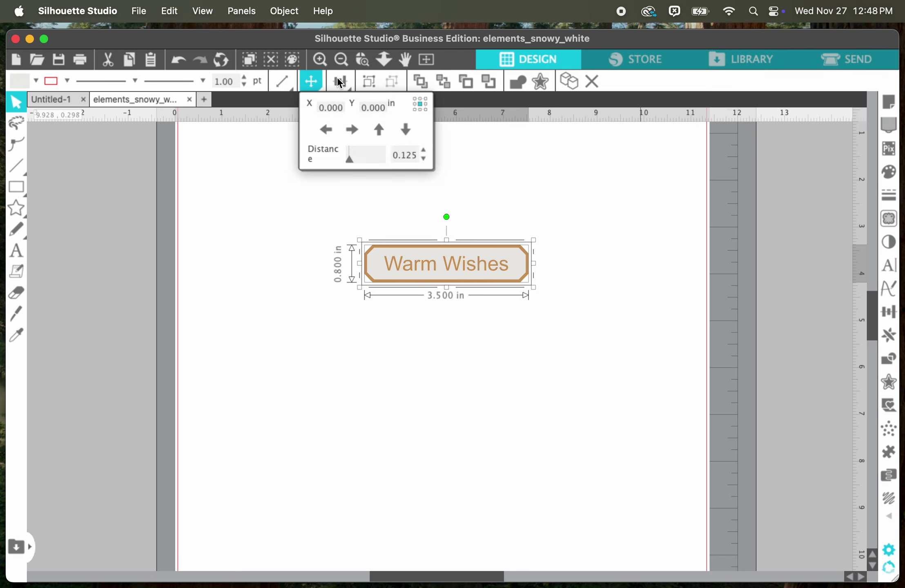
{"action": "mouse_move", "coordinate": [340, 82]}
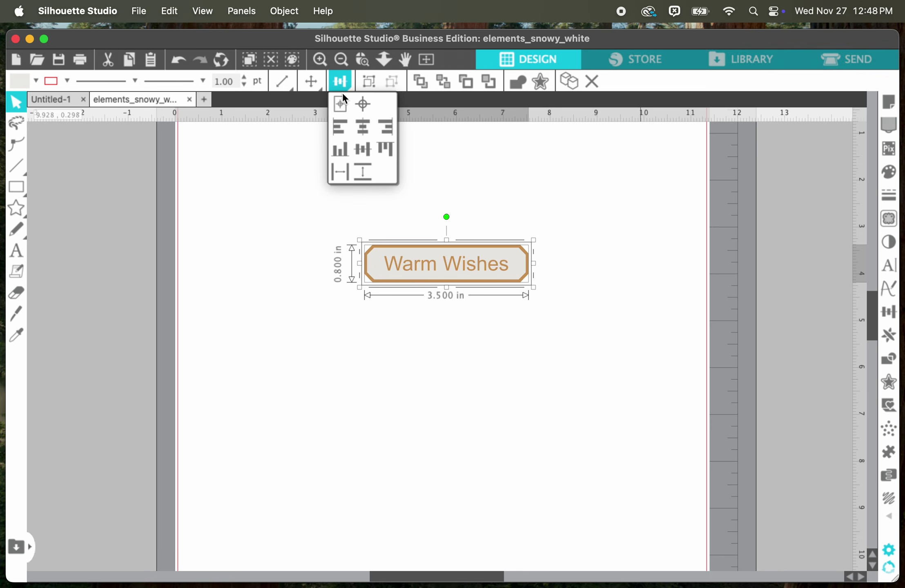
{"action": "left_click", "coordinate": [495, 188]}
{"action": "left_click", "coordinate": [322, 61]}
{"action": "scroll", "coordinate": [492, 191], "scroll_direction": "up", "scroll_amount": 4}
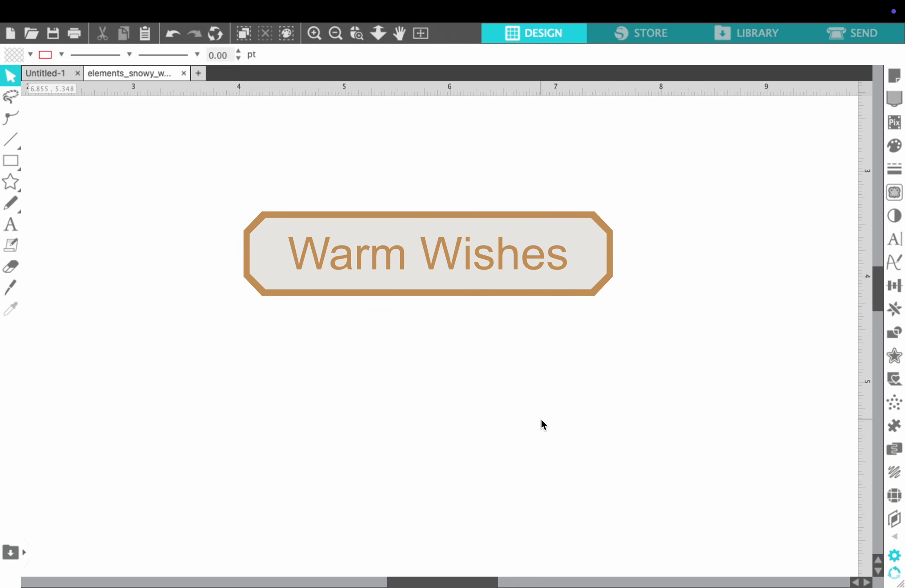
Step: Fill the brown label with black and the grey Warm Wishes layer with red
{"action": "left_click", "coordinate": [615, 283]}
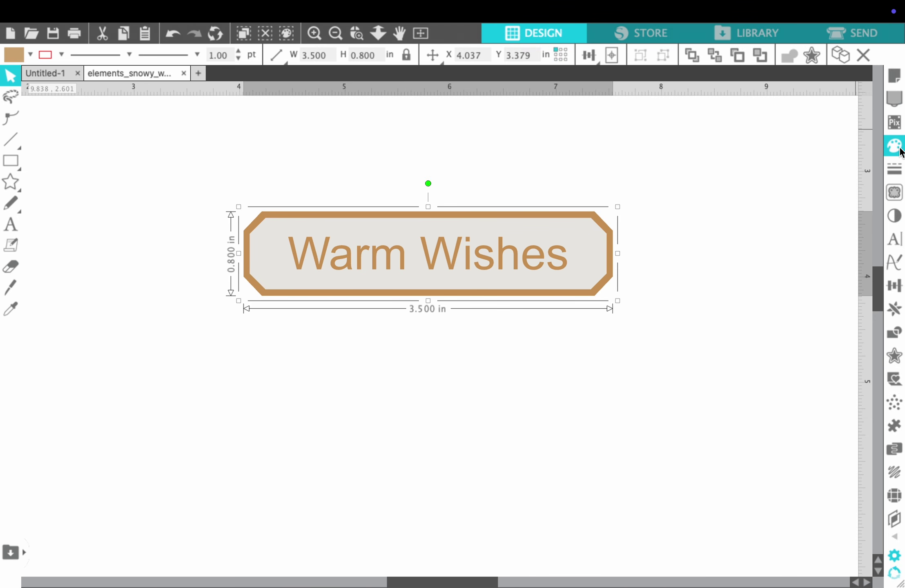
{"action": "left_click", "coordinate": [899, 147]}
{"action": "left_click", "coordinate": [842, 199]}
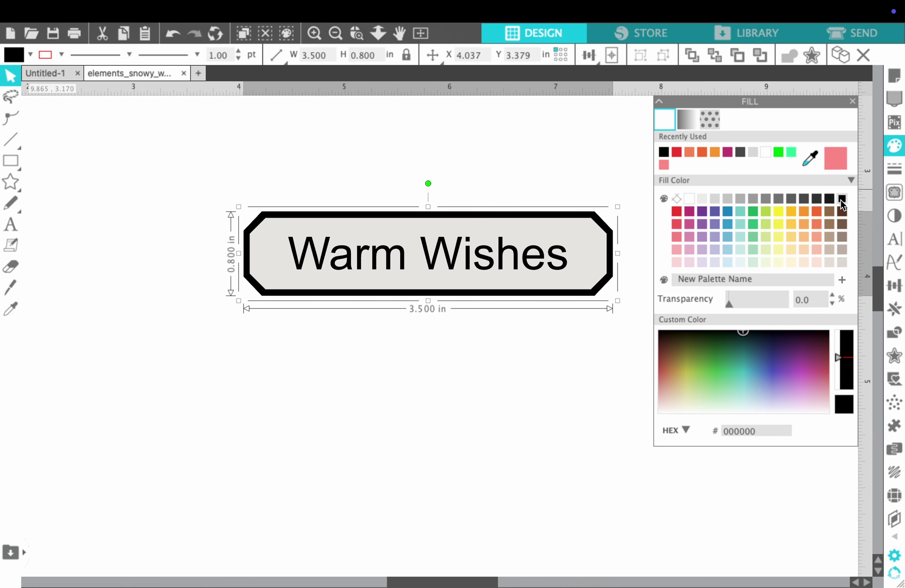
{"action": "left_click", "coordinate": [565, 404]}
{"action": "left_click", "coordinate": [598, 249]}
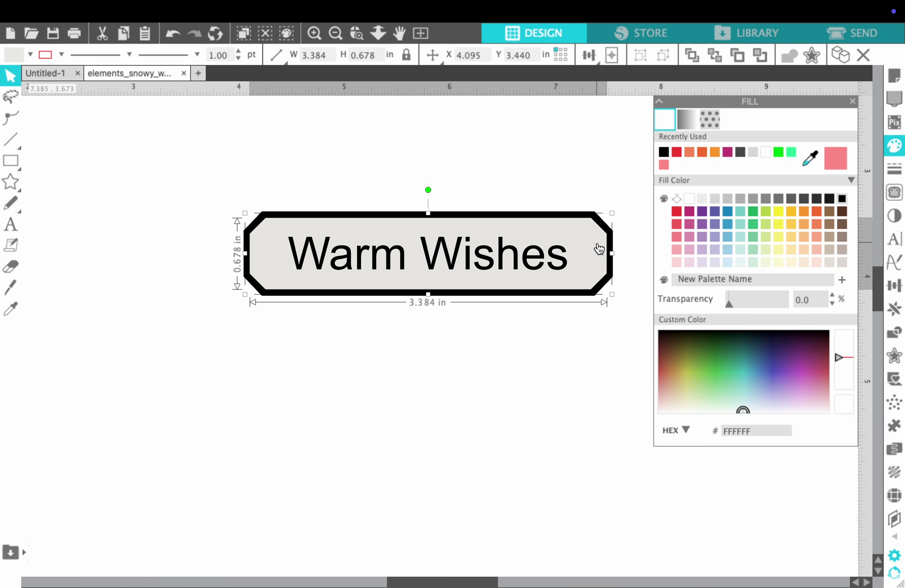
{"action": "left_click", "coordinate": [677, 212]}
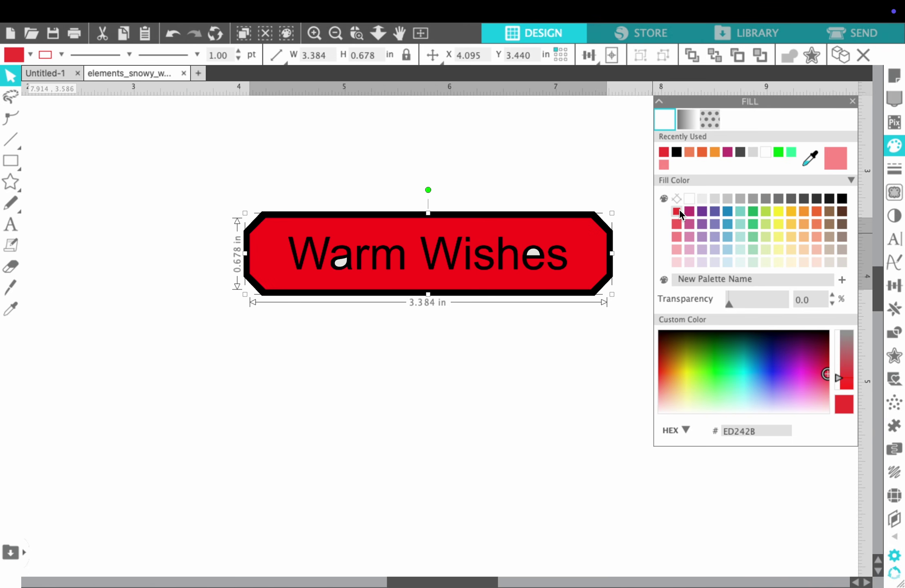
{"action": "left_click", "coordinate": [599, 327]}
Step: Shift the red and black layers up off the grey base label and fill the base with red
{"action": "left_click_drag", "start_coordinate": [592, 285], "coordinate": [574, 238]}
{"action": "left_click", "coordinate": [556, 283]}
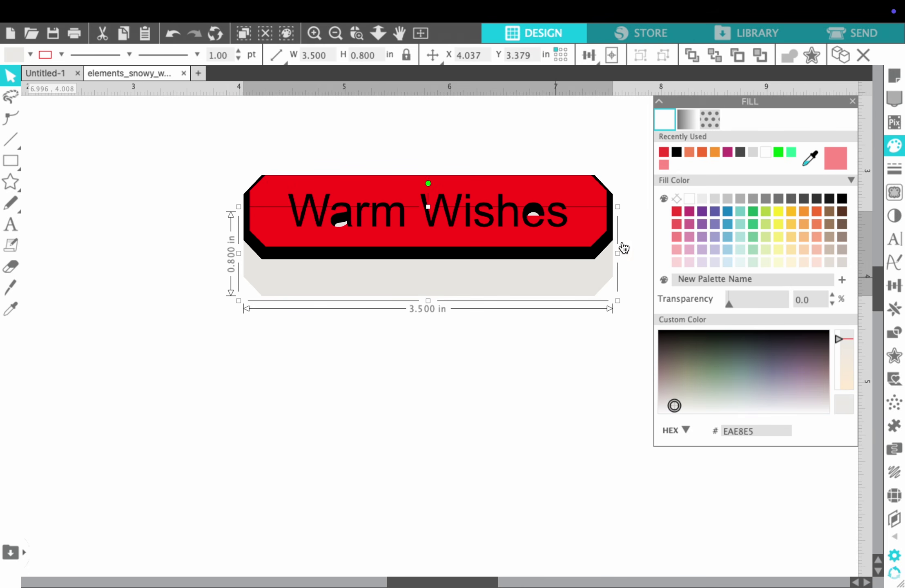
{"action": "left_click", "coordinate": [676, 211]}
{"action": "left_click", "coordinate": [452, 163]}
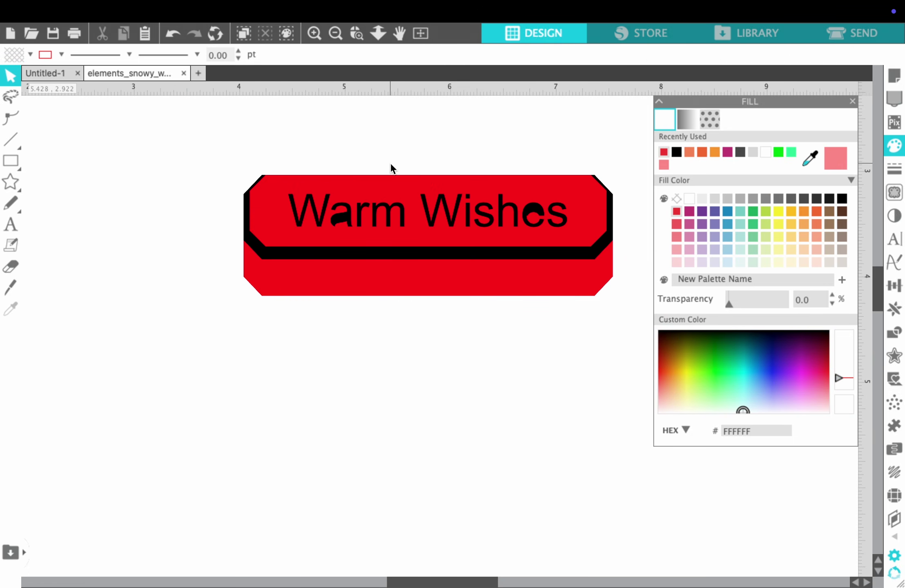
Step: Select all three label layers and align them on their vertical middle to restack them
{"action": "left_click_drag", "start_coordinate": [390, 162], "coordinate": [503, 343]}
{"action": "mouse_move", "coordinate": [589, 54]}
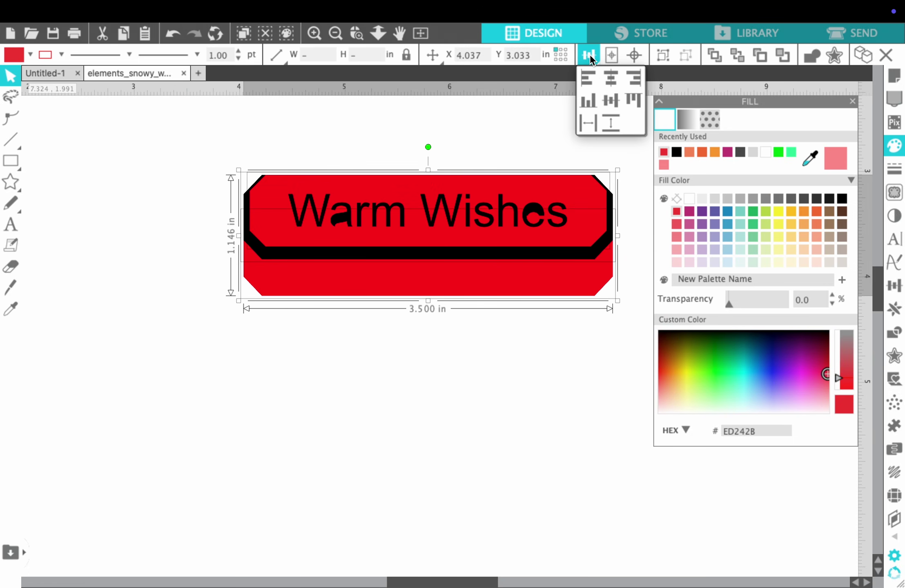
{"action": "left_click", "coordinate": [613, 96]}
{"action": "left_click", "coordinate": [500, 128]}
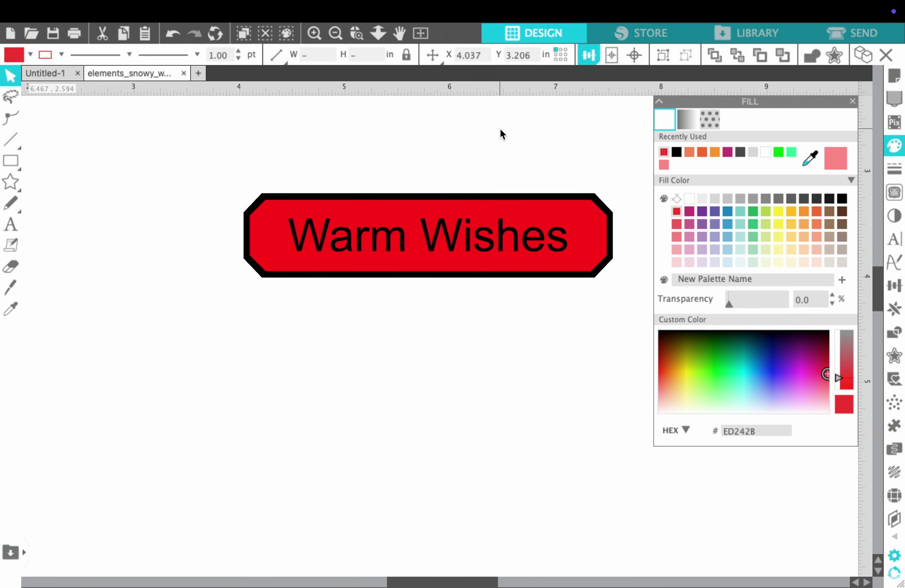